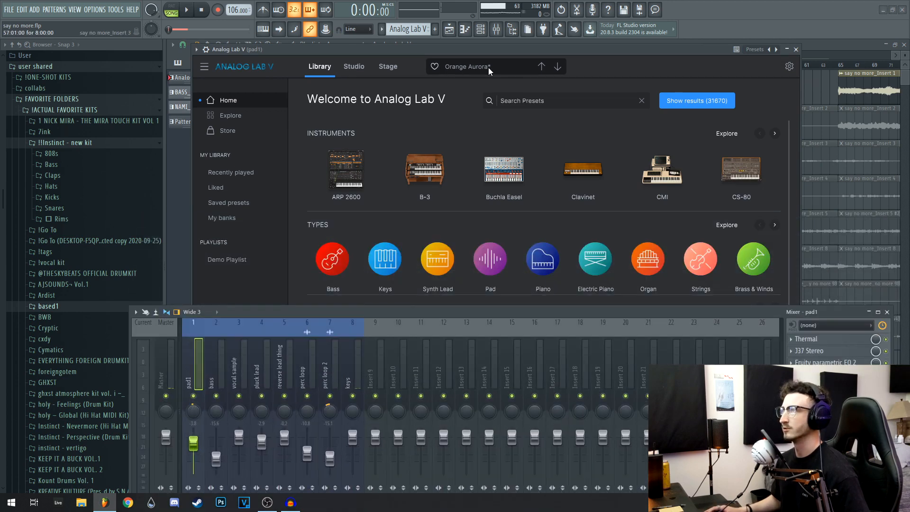
Close the Analog Lab V instrument, raise the mixer over the playlist, and turn the pad1 track's effects back on
click(796, 49)
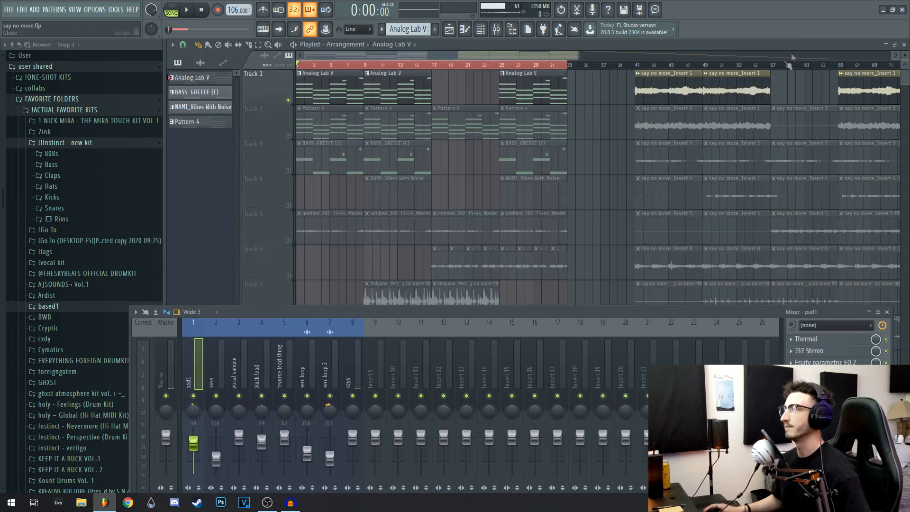
drag(514, 315, 523, 256)
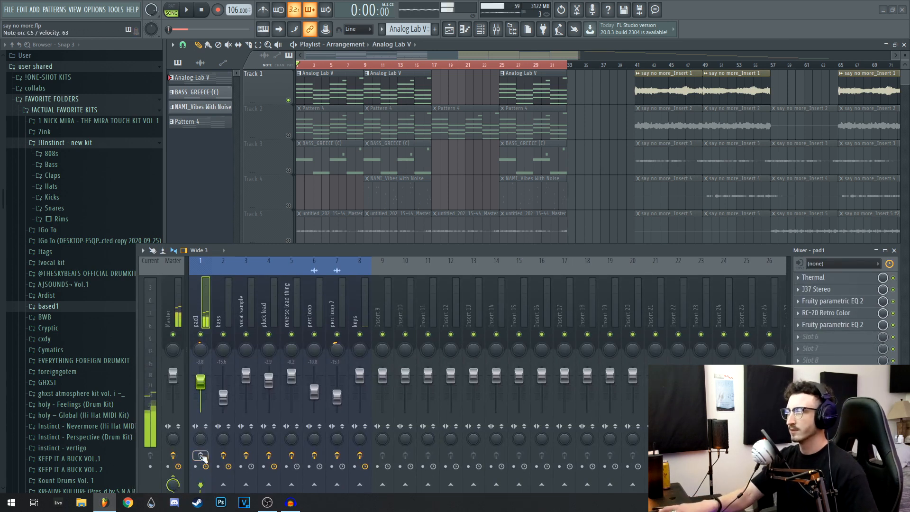
drag(390, 252, 368, 217)
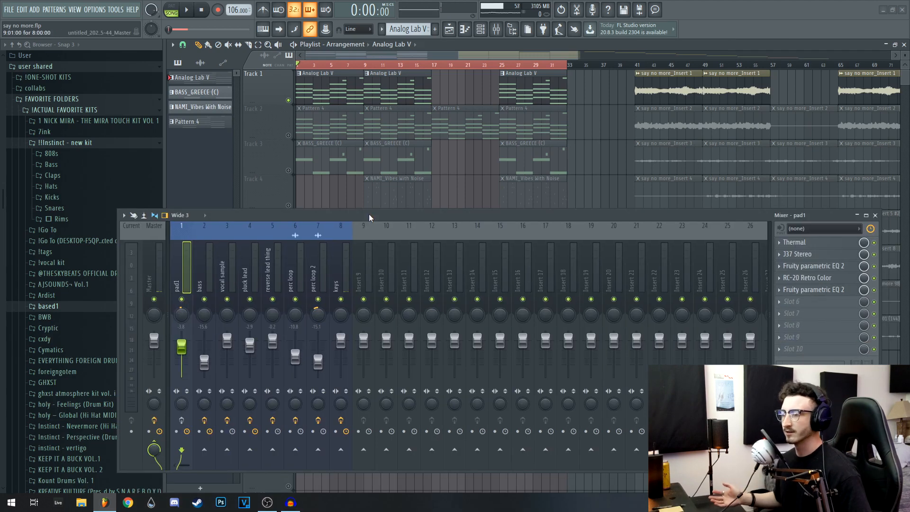
drag(369, 214, 396, 220)
click(191, 422)
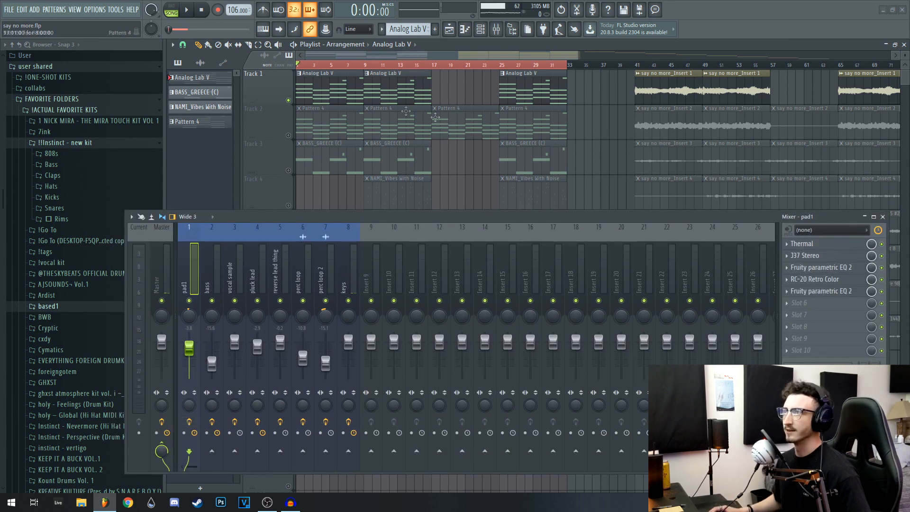
Examine the pad's chord progression and the two short high notes in the Analog Lab V piano roll
key(F7)
drag(481, 211, 896, 227)
drag(443, 151, 592, 113)
scroll(428, 138, down, 3)
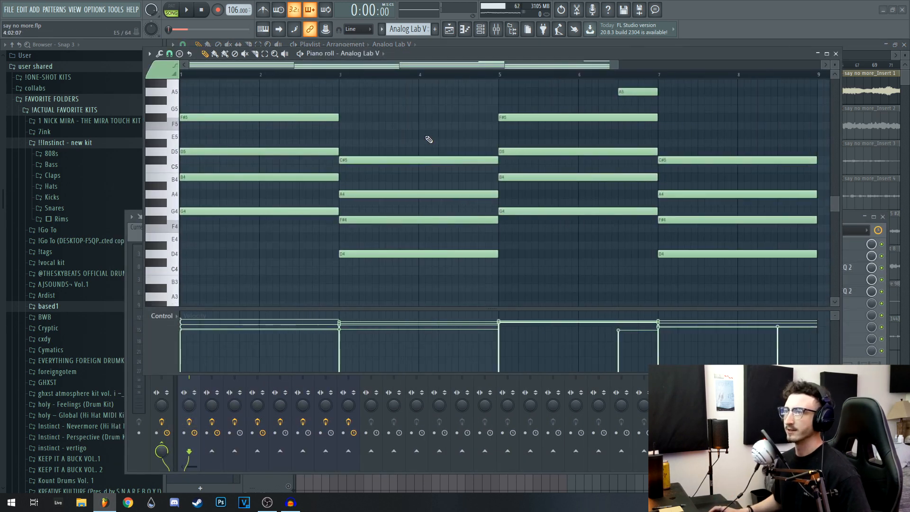
scroll(227, 208, up, 1)
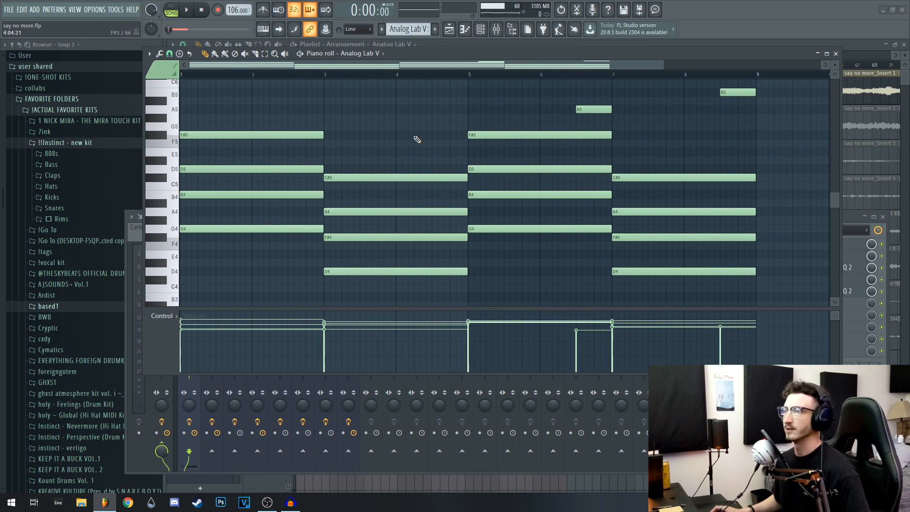
middle_click(401, 211)
click(409, 127)
drag(409, 124, 455, 162)
drag(770, 92, 590, 129)
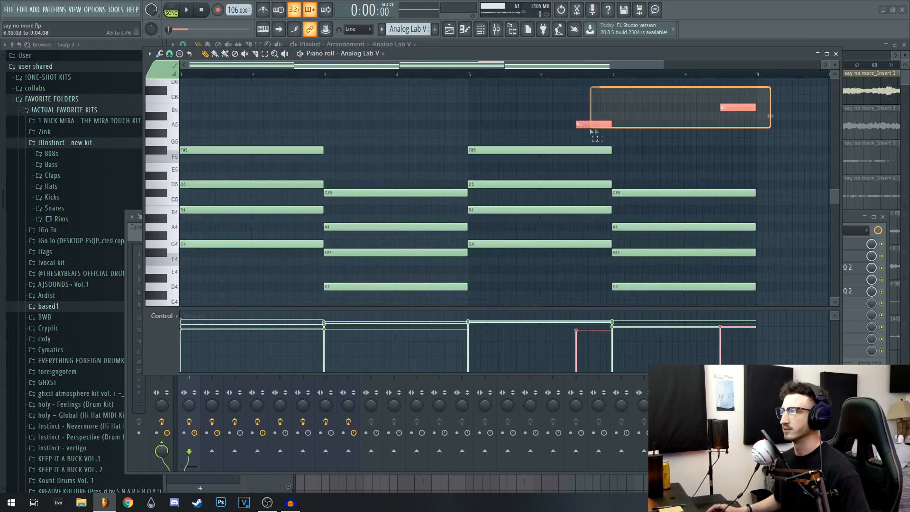
scroll(683, 124, down, 1)
ctrl+click(778, 150)
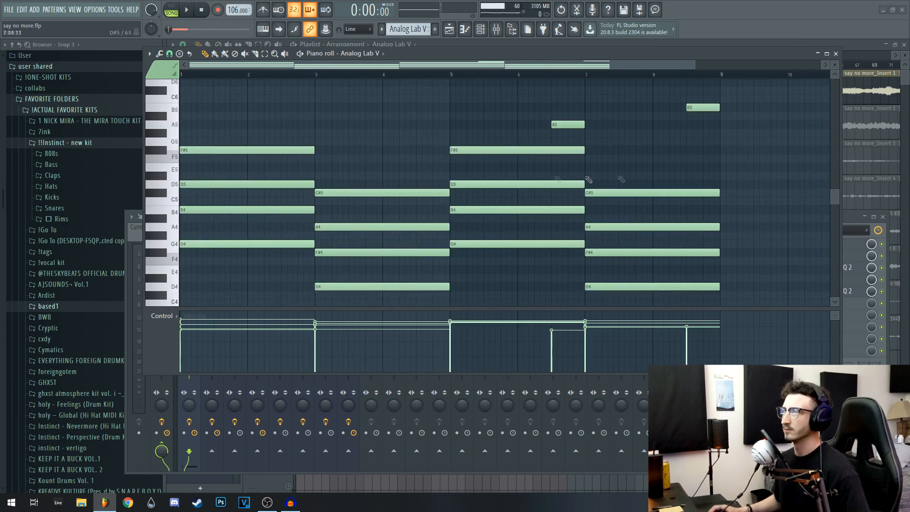
scroll(379, 161, down, 1)
drag(312, 105, 254, 237)
key(alt+s)
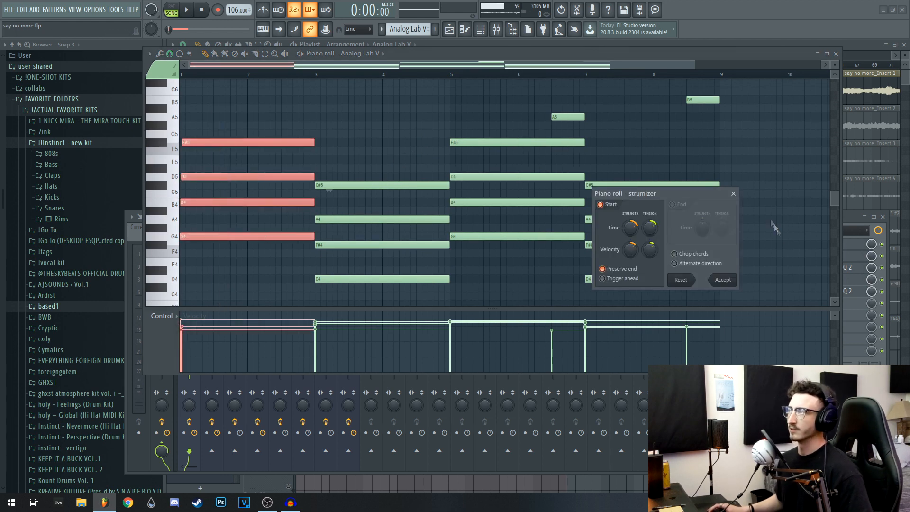
click(734, 191)
ctrl+click(271, 283)
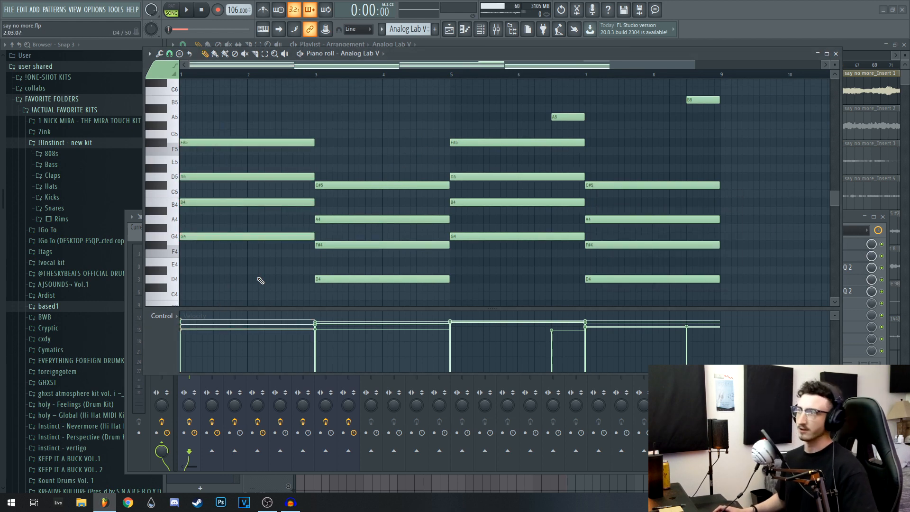
key(alt+r)
click(558, 155)
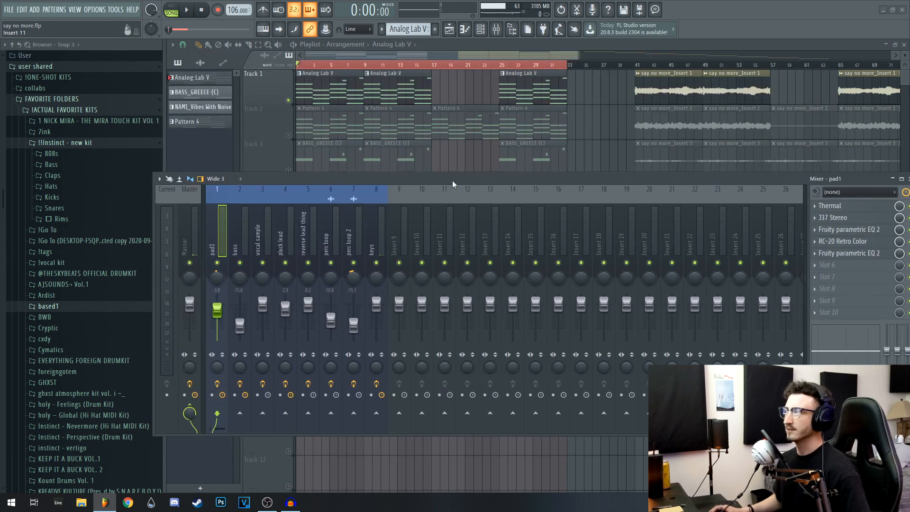
Inspect the Thermal and J37 Stereo effect settings on the pad1 mixer track
drag(452, 182, 351, 230)
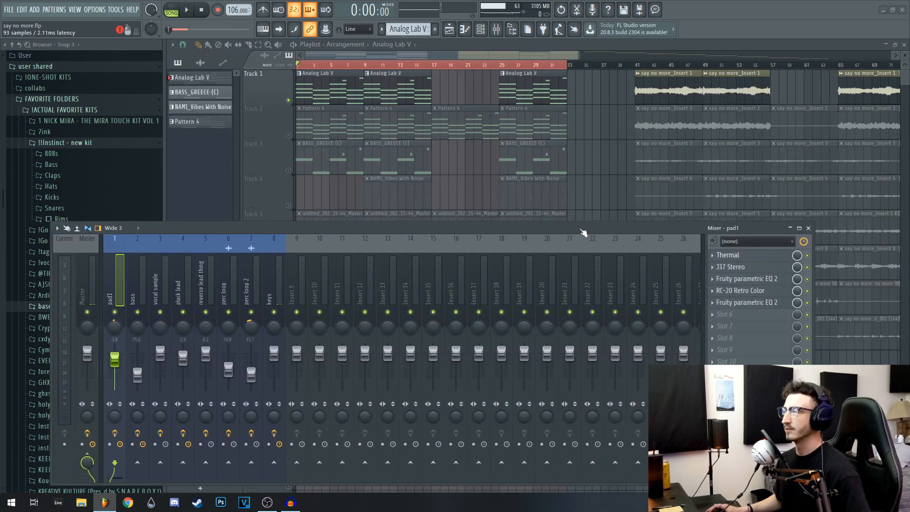
drag(583, 232, 583, 462)
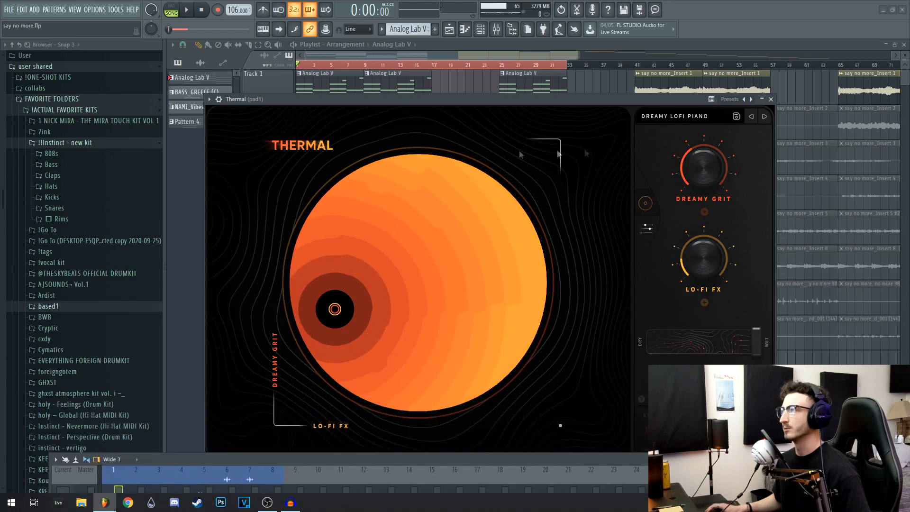
click(770, 99)
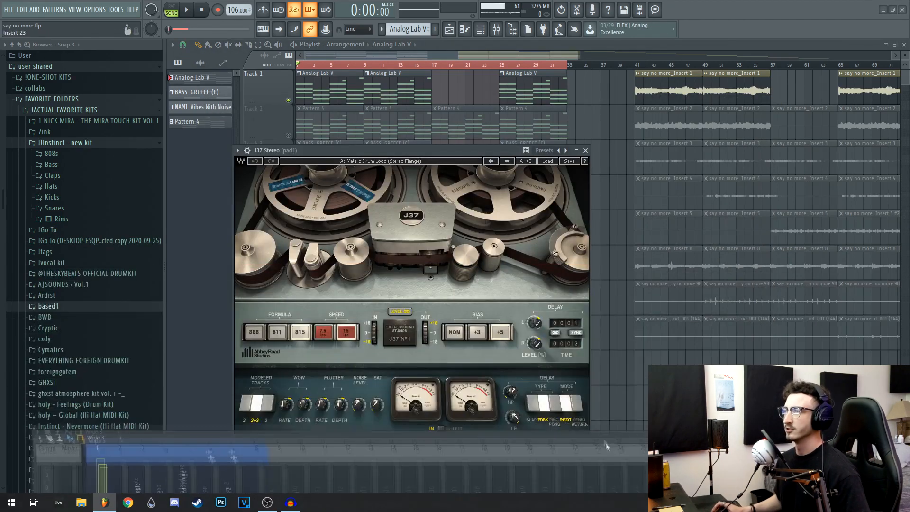
drag(603, 436, 605, 446)
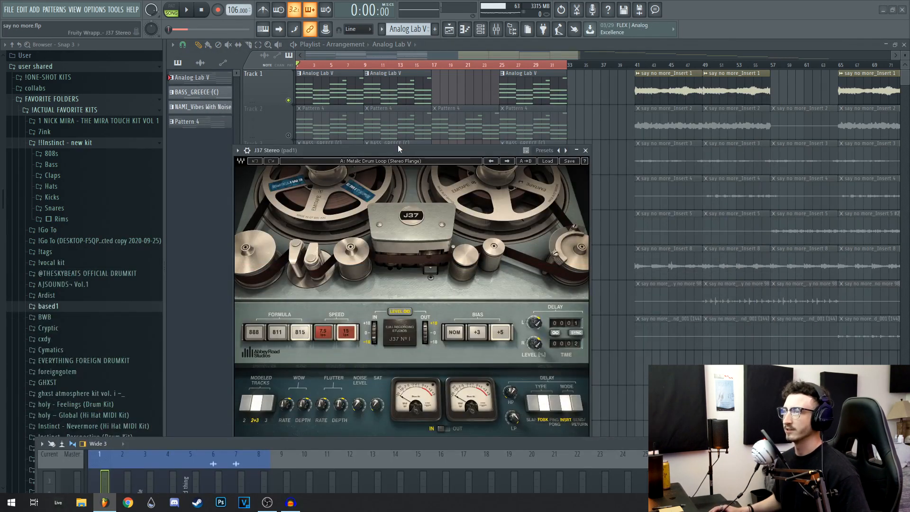
drag(398, 149, 405, 78)
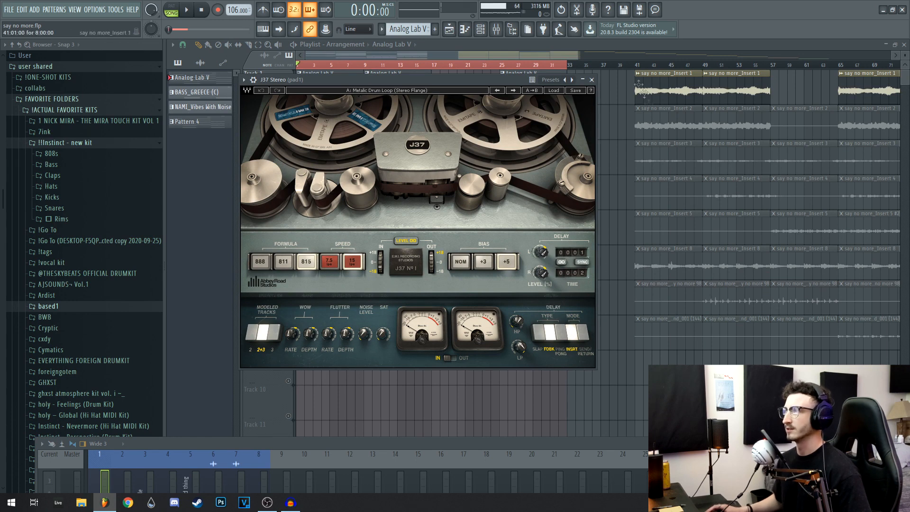
click(592, 80)
Review the RC-20 Retro Color effect and both Fruity Parametric EQ 2 curves on the pad1 mixer track
drag(590, 454, 573, 375)
click(543, 162)
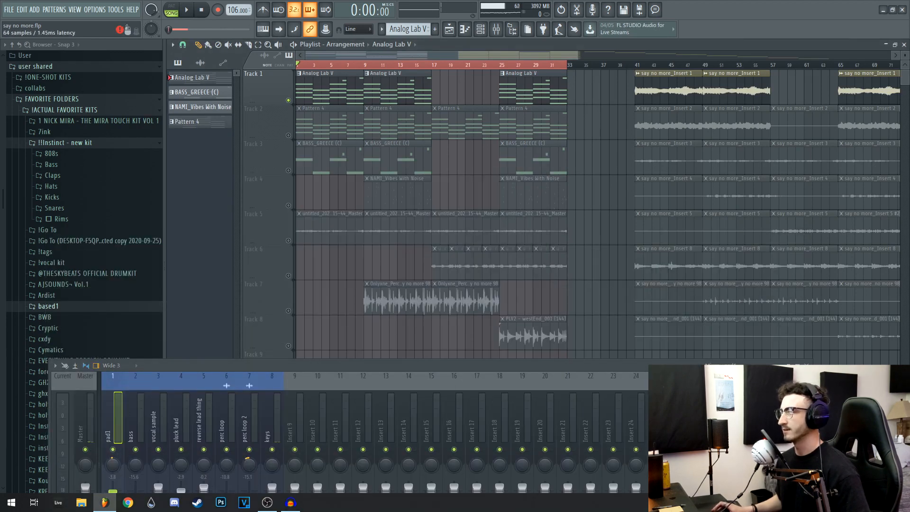
click(739, 413)
drag(472, 173, 480, 76)
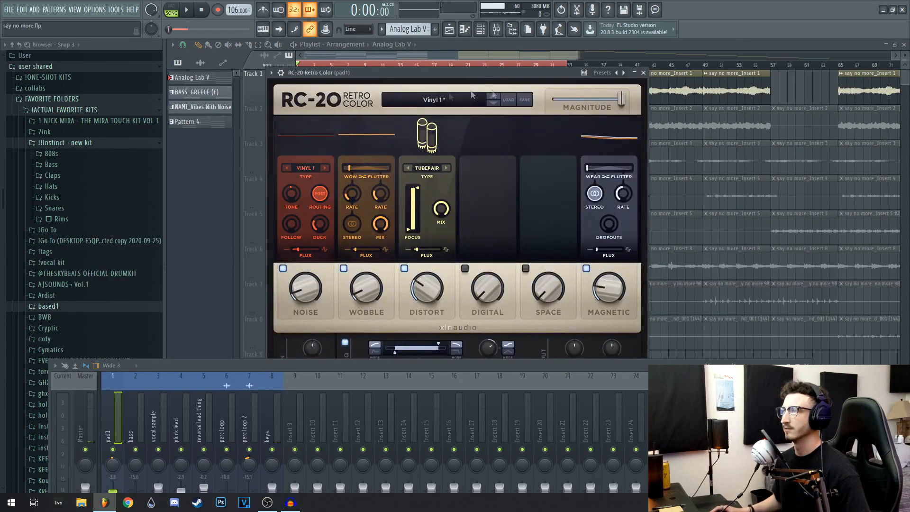
click(642, 72)
click(739, 424)
drag(559, 366, 568, 400)
drag(270, 91, 290, 134)
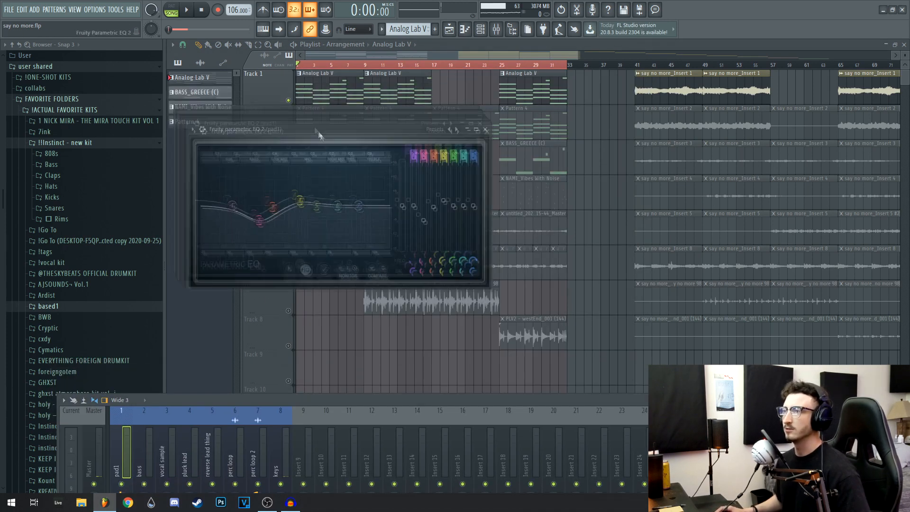
click(487, 132)
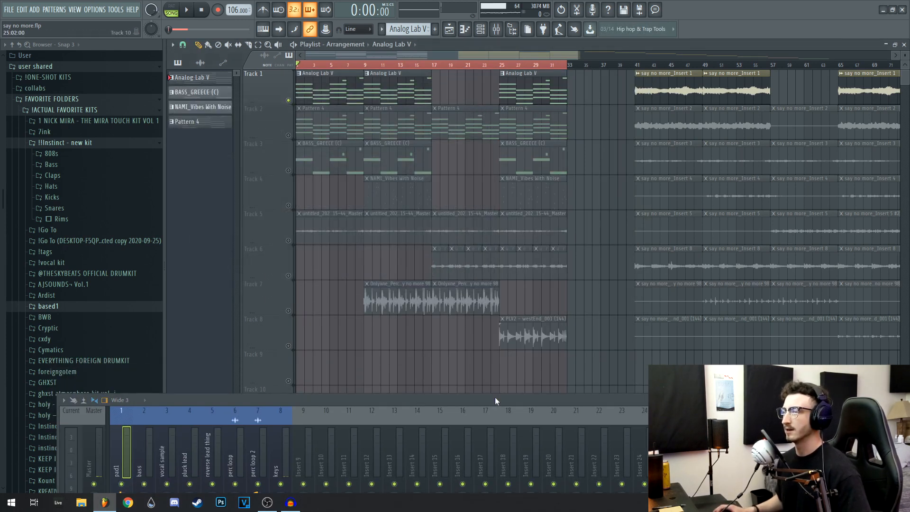
Bring the mixer back over the playlist and play the processed pad on its own
drag(495, 397, 543, 147)
drag(420, 151, 466, 178)
key(space)
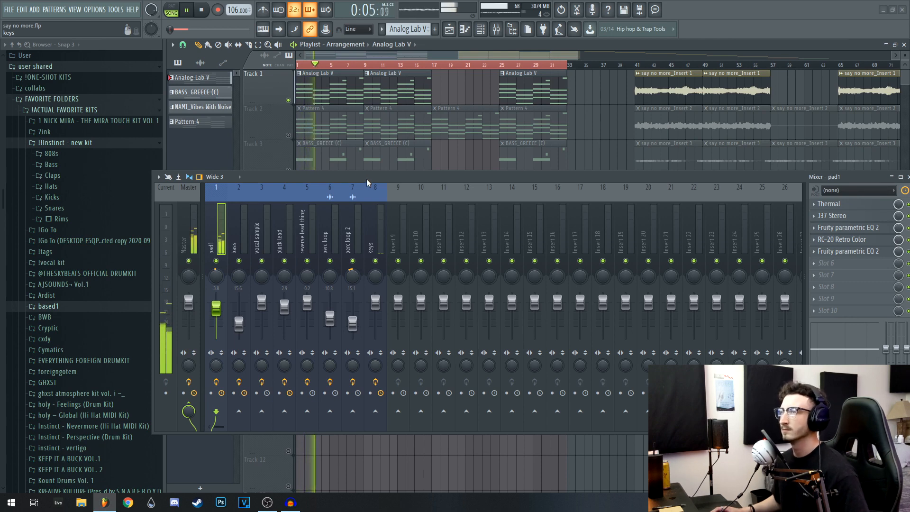
drag(366, 178, 326, 201)
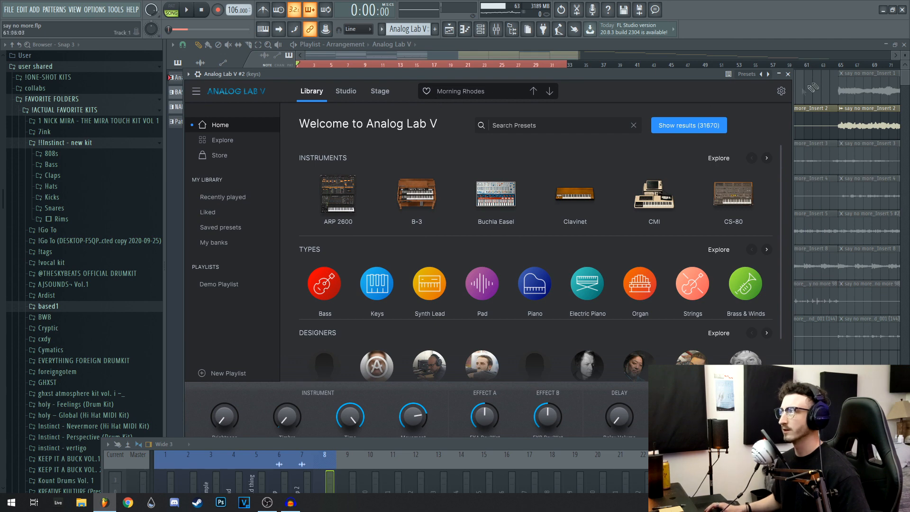
Close the keys track's Analog Lab V instrument and bring the mixer and its effect chain back into view
click(787, 75)
drag(504, 446, 493, 179)
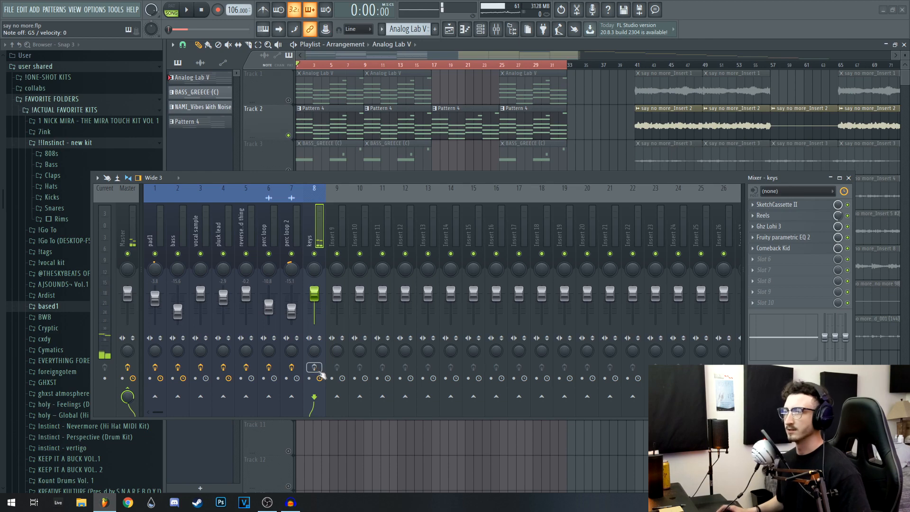
drag(551, 178, 517, 244)
Inspect the SketchCassette II and Reels tape effect settings on the keys mixer track
click(758, 269)
drag(585, 246, 585, 372)
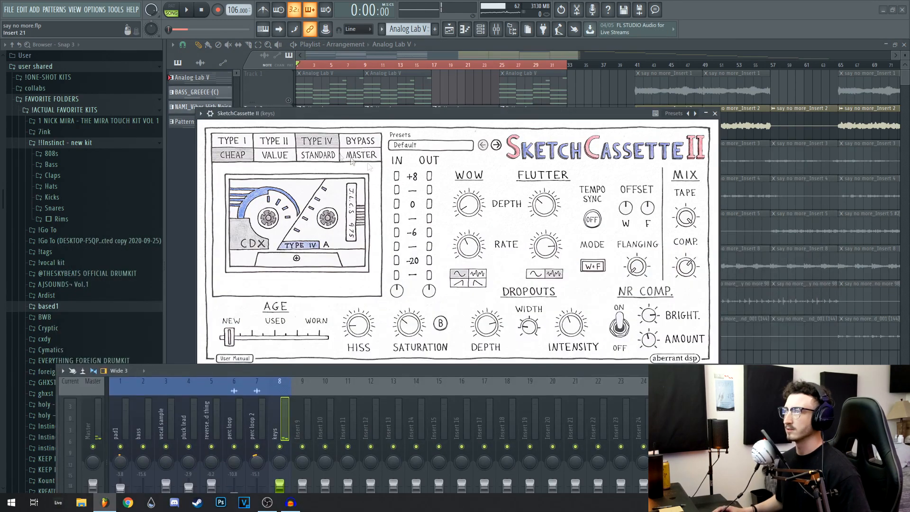
drag(327, 114, 299, 71)
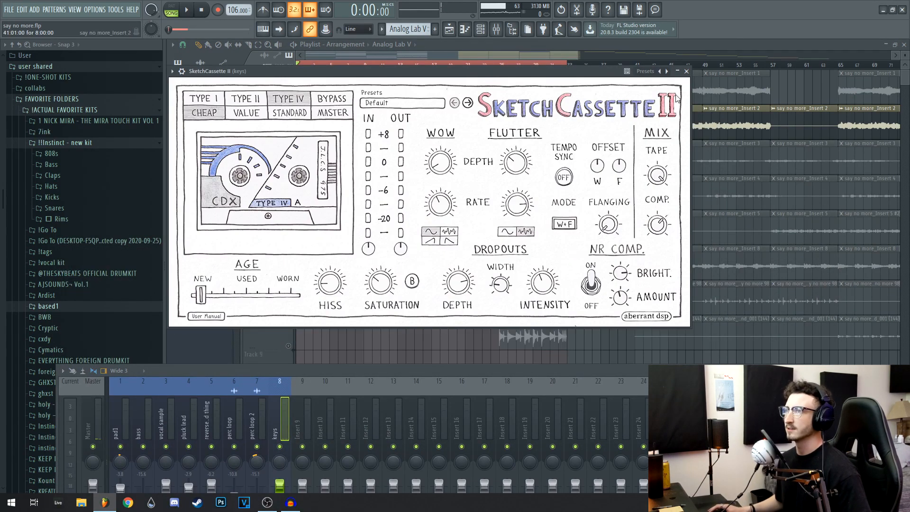
click(686, 72)
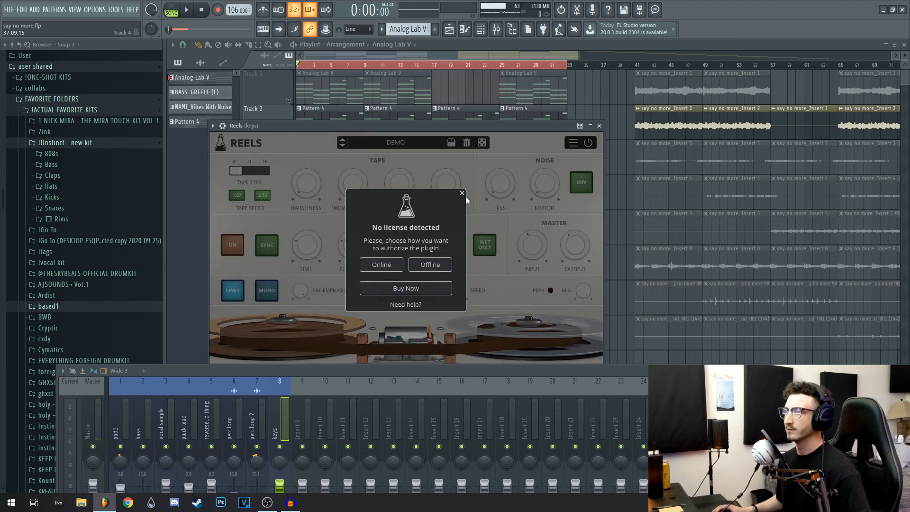
click(464, 193)
drag(467, 127, 456, 107)
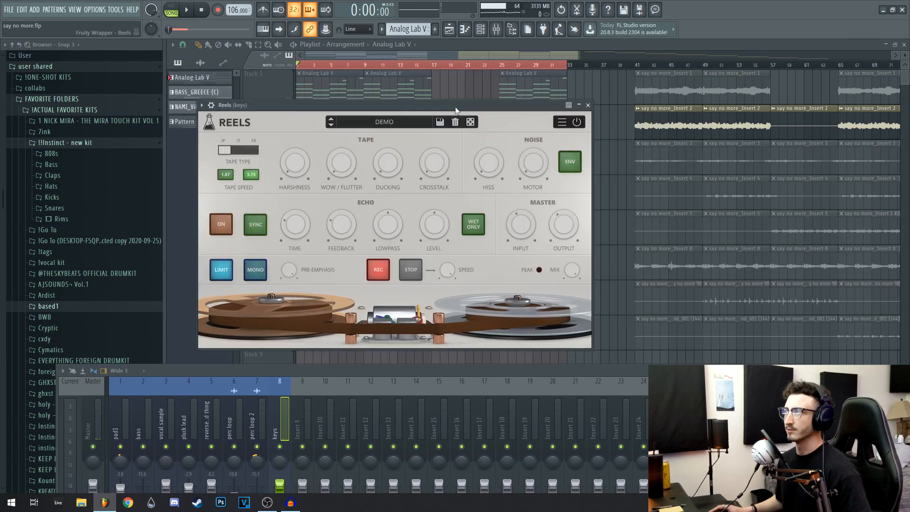
click(588, 105)
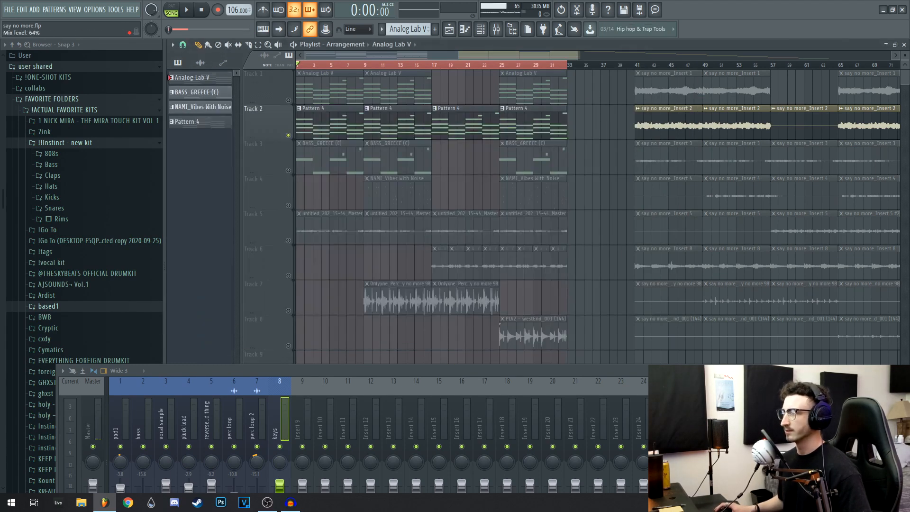
Review the Ghz Lohi 3, Fruity Parametric EQ 2 and Comeback Kid effects on the keys mixer track
click(836, 420)
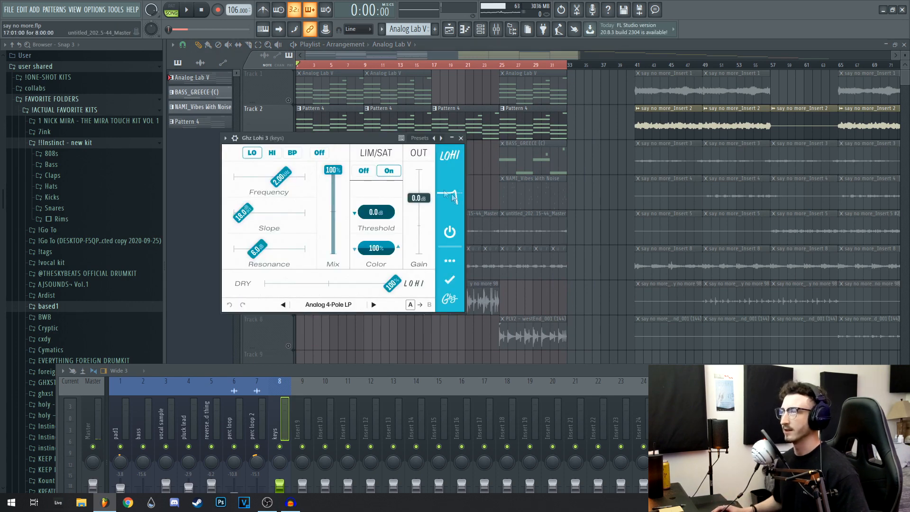
click(460, 138)
click(836, 428)
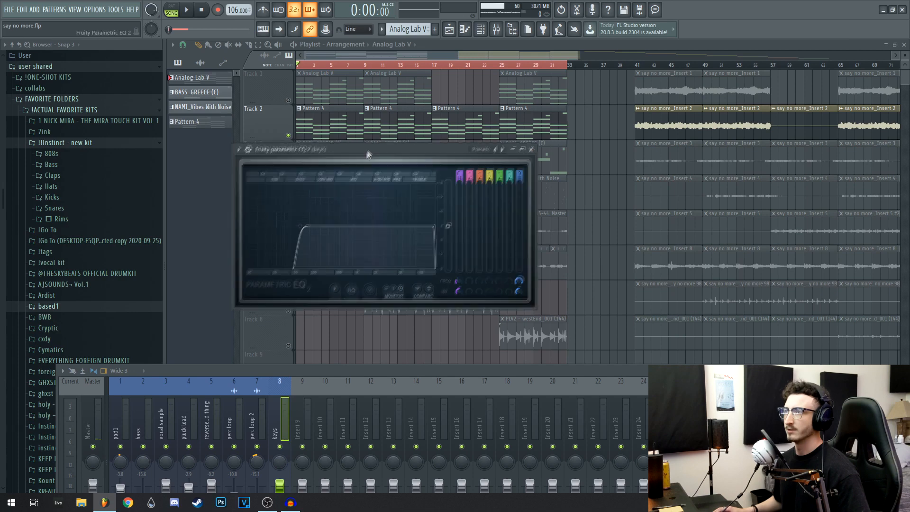
drag(367, 150, 378, 143)
click(543, 144)
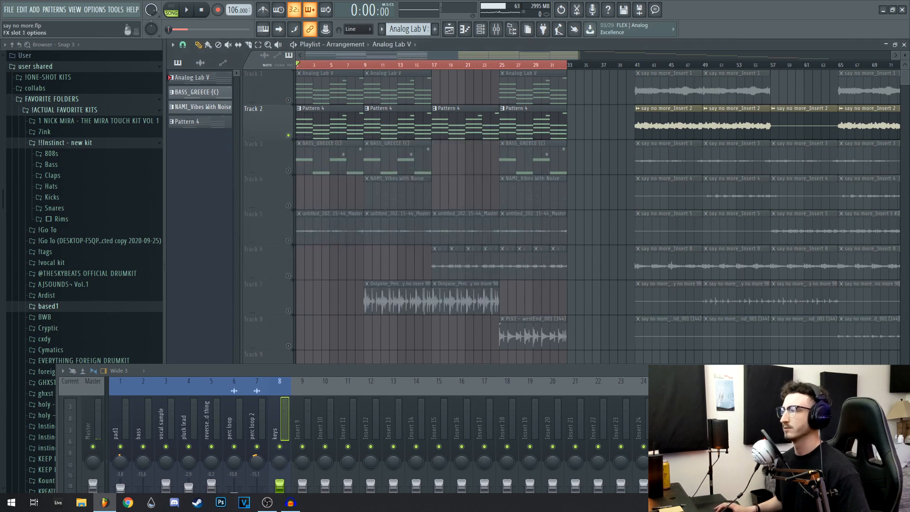
click(836, 438)
drag(543, 164, 501, 141)
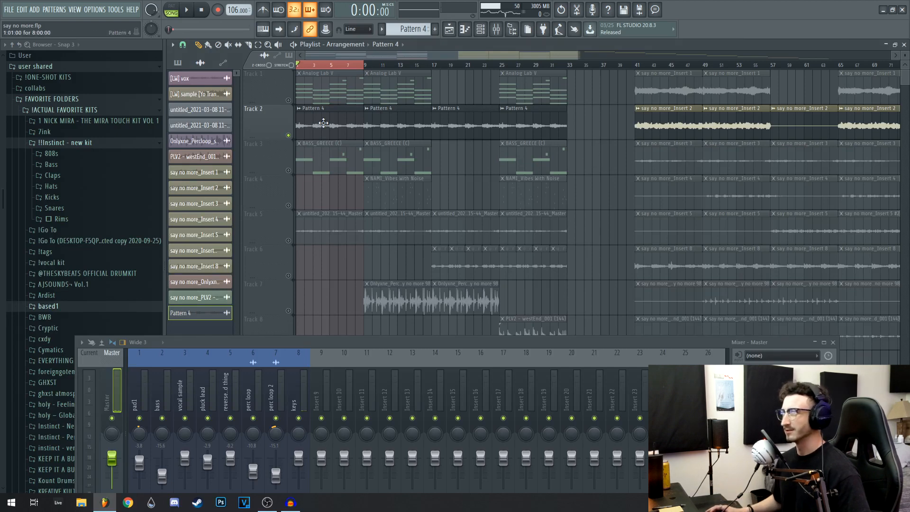
Raise the mixer over the playlist and audition the rendered Pattern 4 keys audio on its own
drag(382, 340, 396, 234)
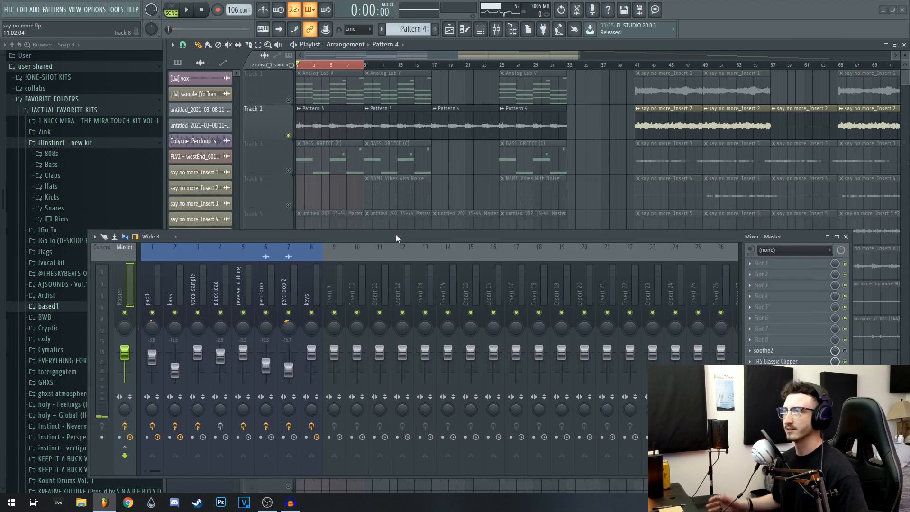
key(space)
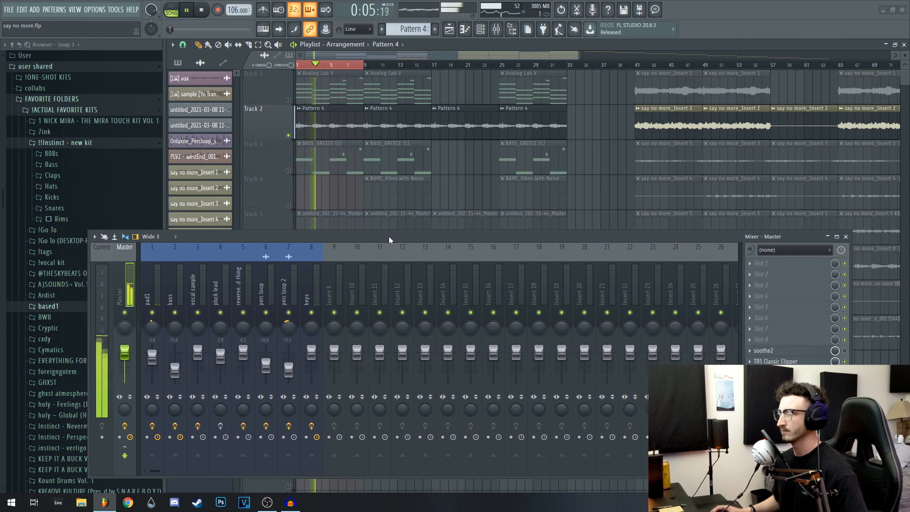
drag(396, 235, 395, 235)
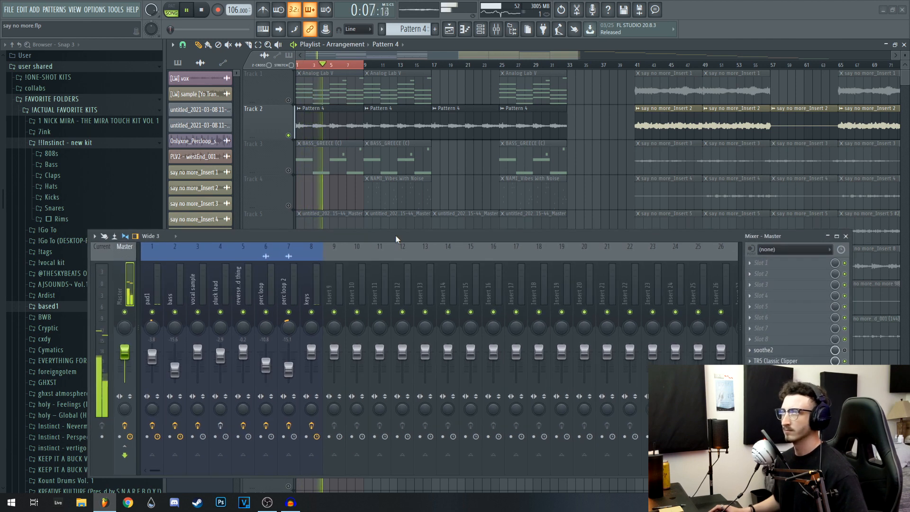
key(space)
Unmute Track 1 in the playlist and play the pad together with the rendered keys
click(289, 100)
key(space)
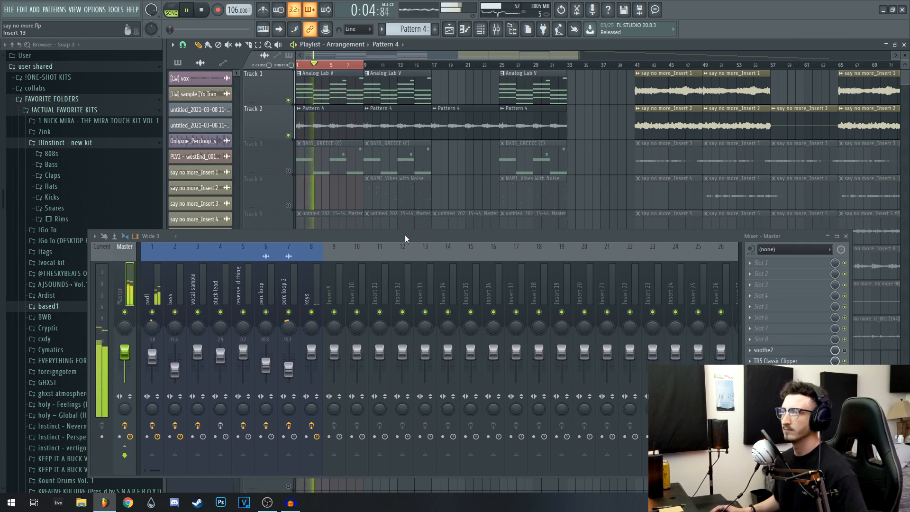
drag(405, 235, 410, 239)
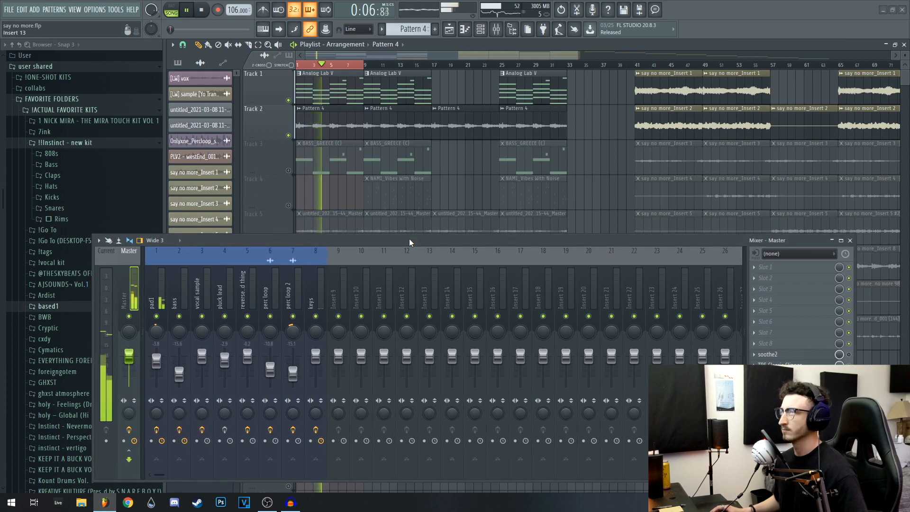
Stop playback, hide the mixer and unmute the bass on Track 3 in the playlist
key(space)
key(F9)
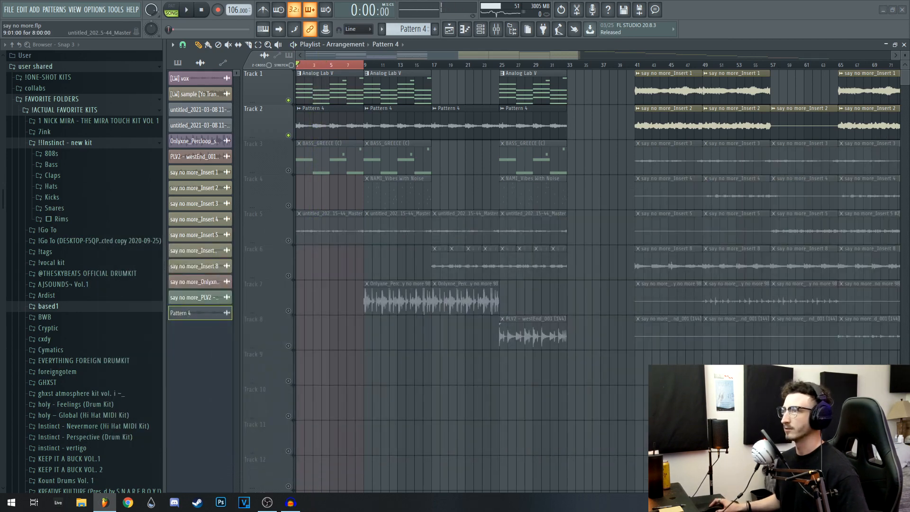
click(288, 170)
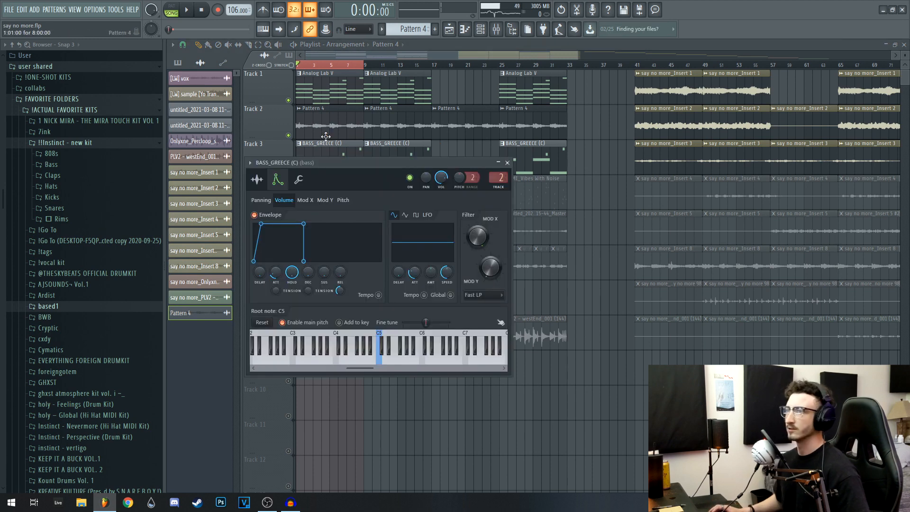
Inspect the sample settings and volume envelope of the BASS_GREECE (C) sampler channel
click(255, 180)
drag(334, 163, 367, 166)
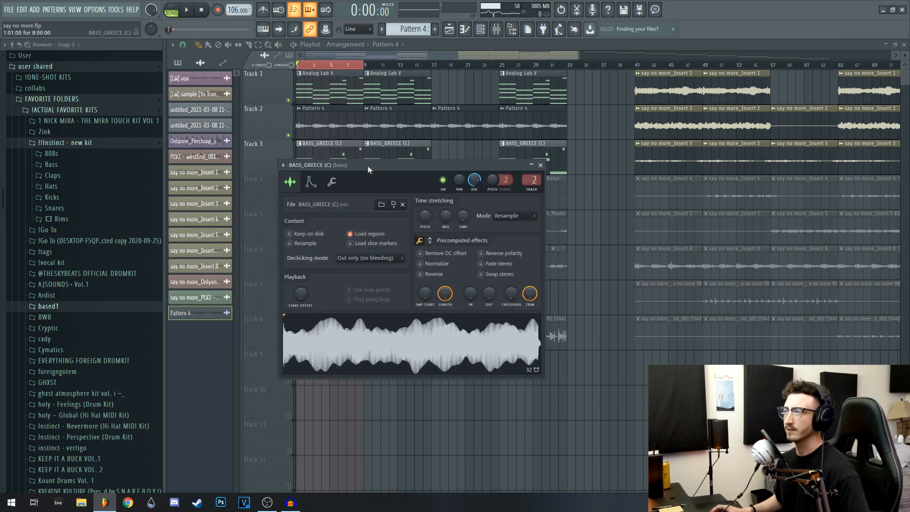
click(311, 182)
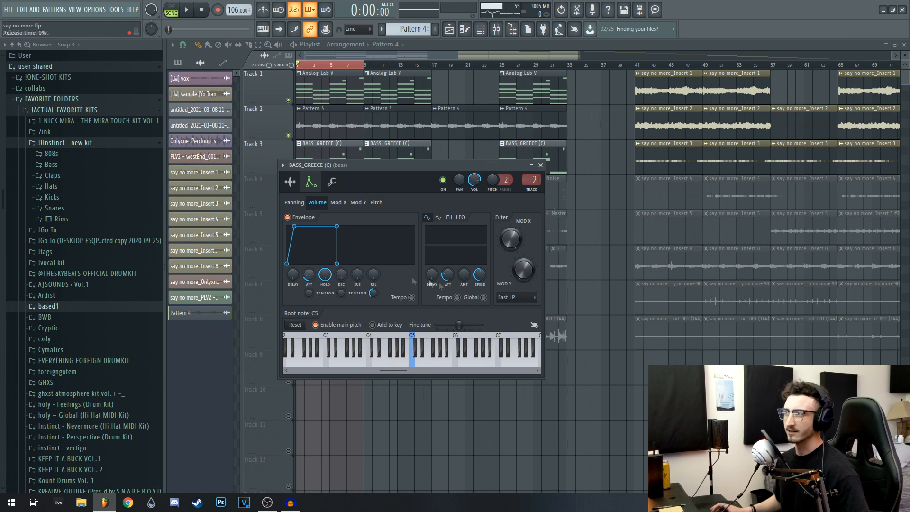
click(540, 165)
Open the BASS_GREECE (C) notes in the piano roll and examine the bassline, marking the two short high notes
double_click(315, 170)
drag(381, 251, 404, 248)
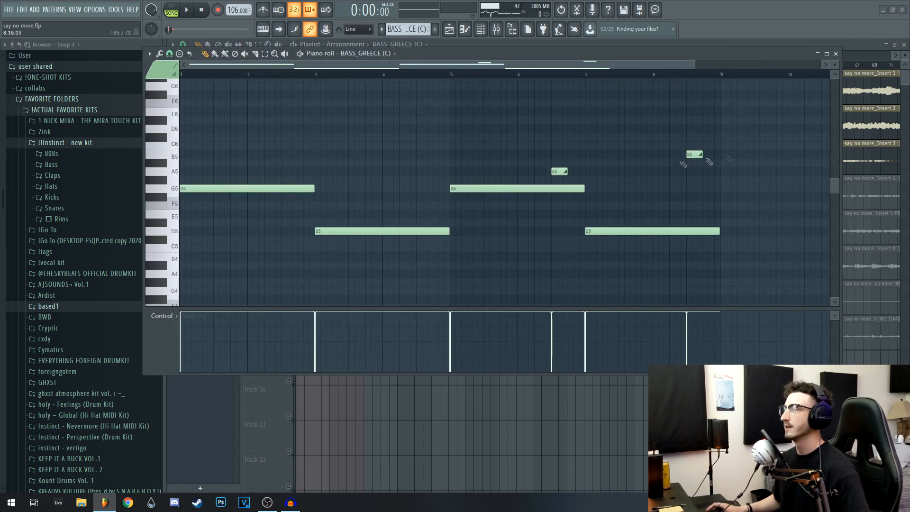
drag(540, 176, 747, 134)
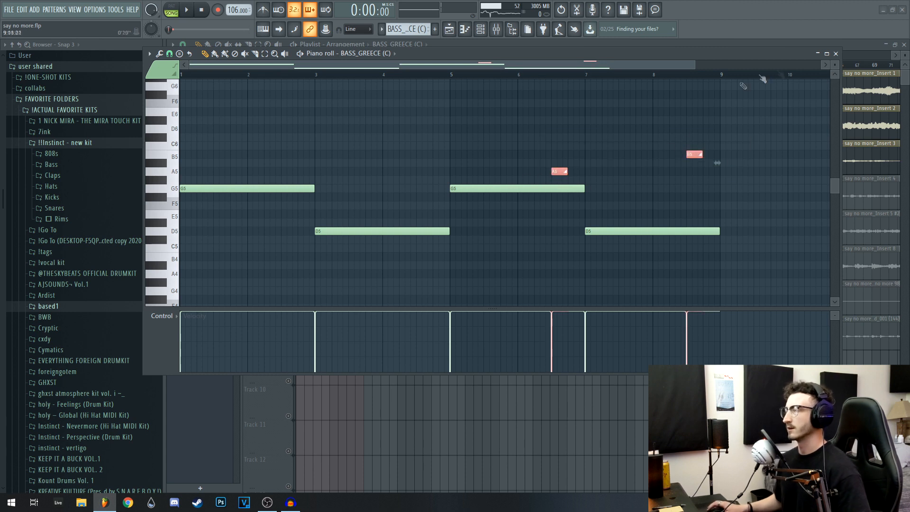
click(835, 53)
Play the pad, keys and bass together and review Ozone 8 Imager and Fruity Parametric EQ 2 on the bass mixer track
key(space)
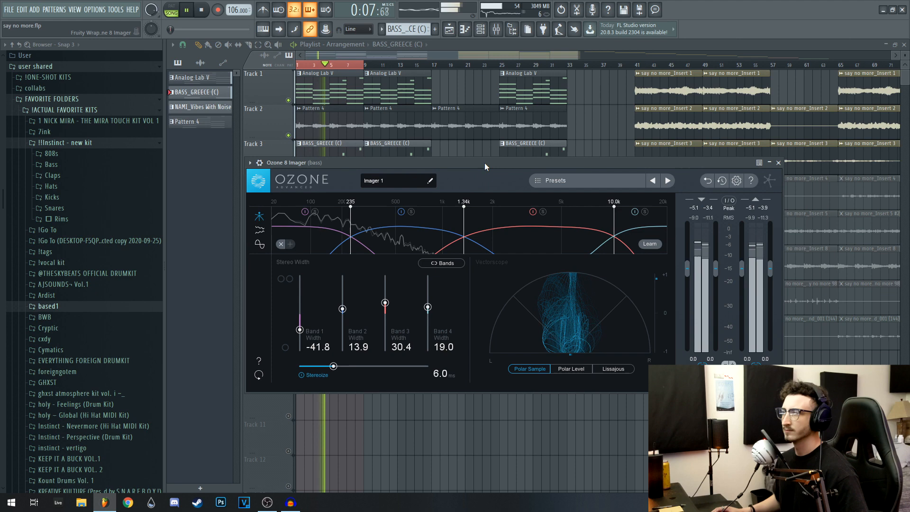
drag(485, 163, 493, 160)
key(space)
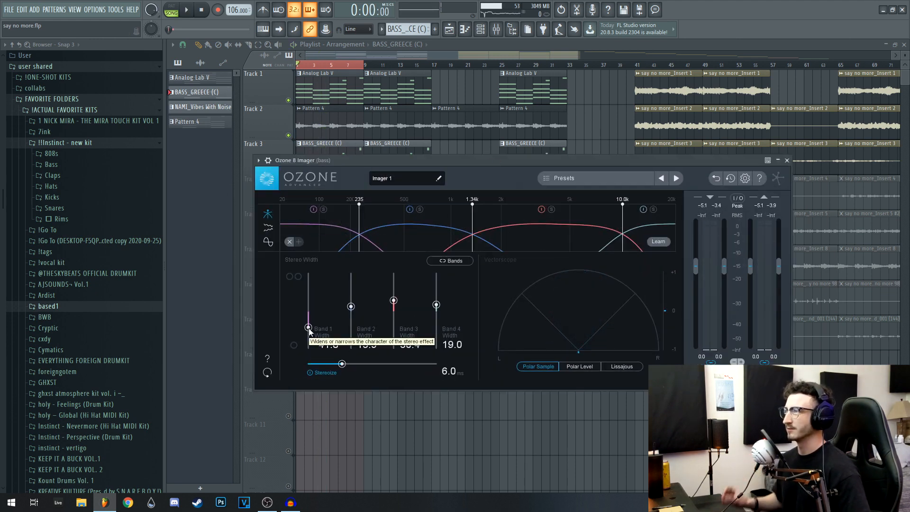
click(787, 160)
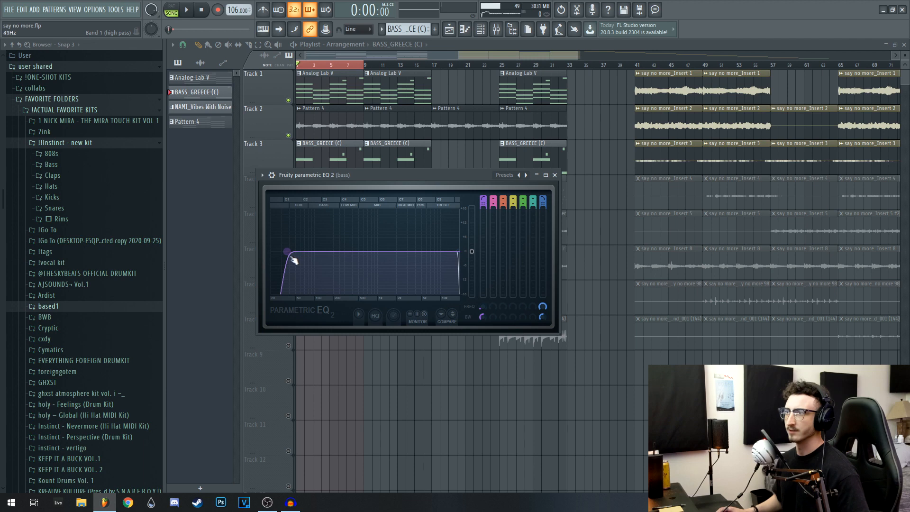
click(554, 174)
Select bars 9 to 17 as the playlist's playback range and solo the pluck lead on Track 4
scroll(344, 194, up, 2)
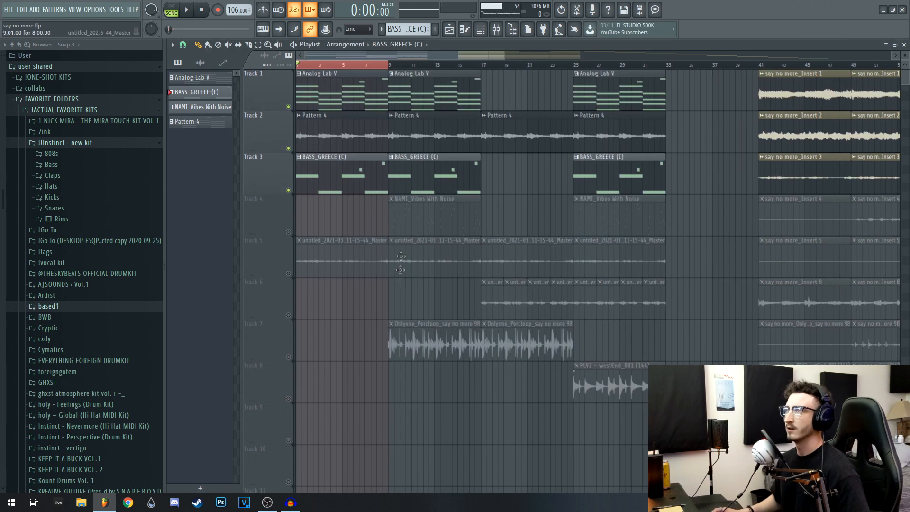
drag(389, 66, 480, 70)
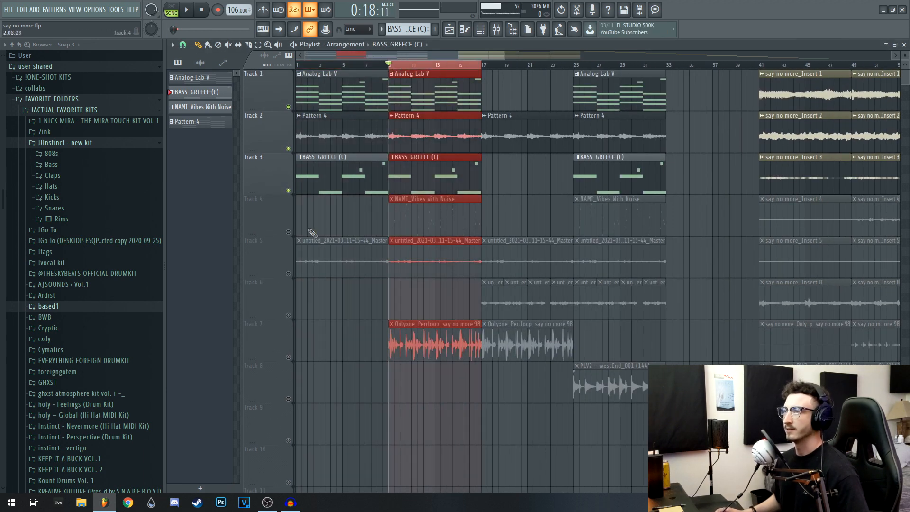
right_click(288, 233)
Inspect the sample settings and precomputed effects of the NAMI_Vibes With Noise pluck lead channel
double_click(435, 221)
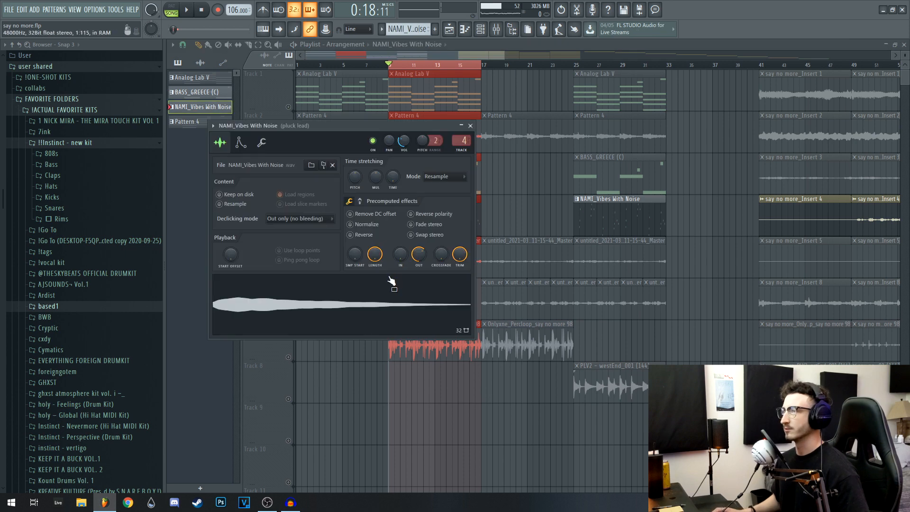
drag(292, 125, 319, 149)
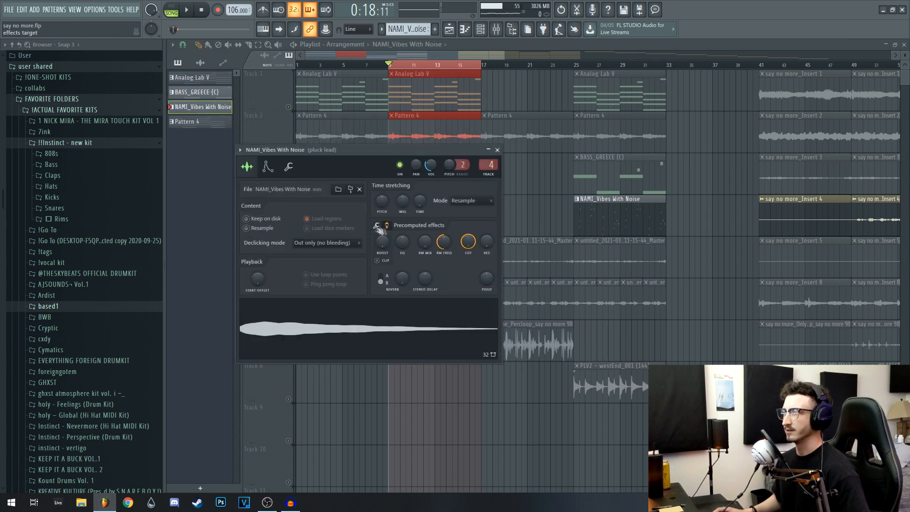
click(497, 150)
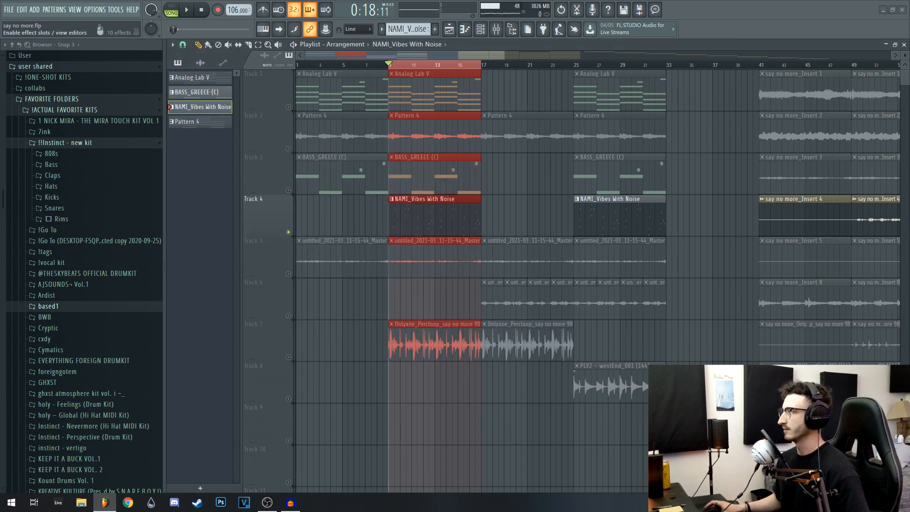
Show the pluck lead's notes in the piano roll and play them back on their own
key(F7)
scroll(386, 261, up, 8)
key(space)
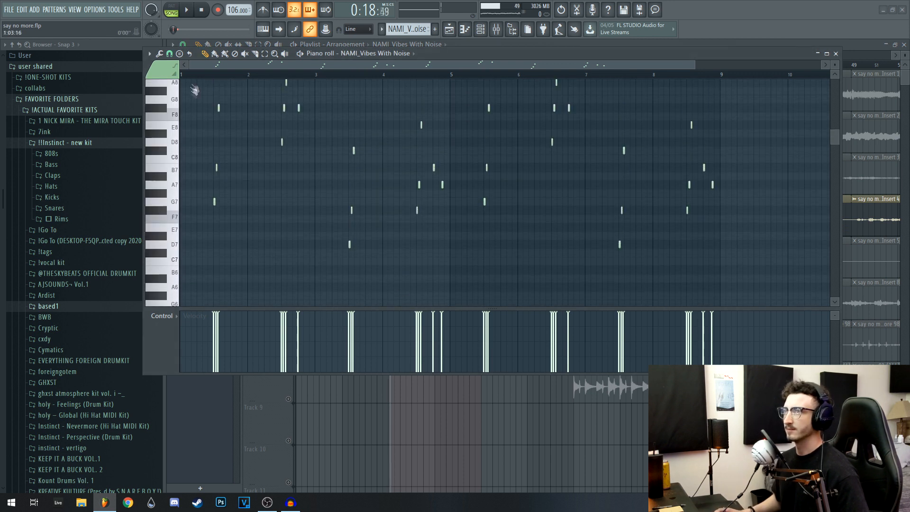
scroll(286, 217, up, 2)
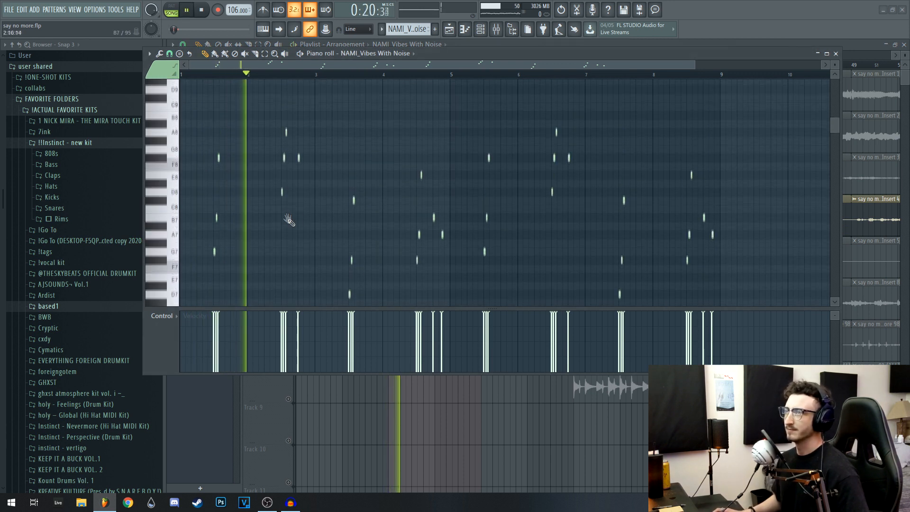
key(space)
click(835, 53)
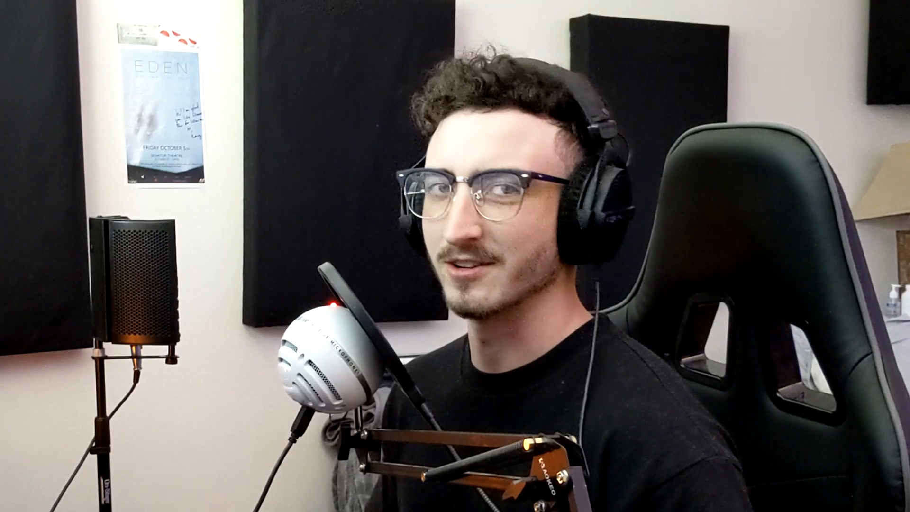
Bring up the mixer, select the pluck lead track and inspect its J37 Stereo tape effect
key(F9)
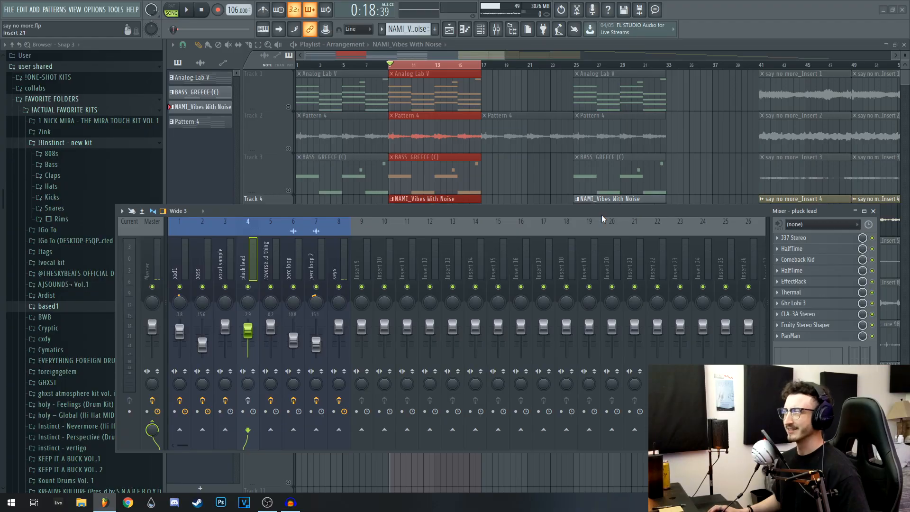
drag(601, 212, 598, 240)
click(245, 426)
mouse_move(691, 239)
mouse_down()
mouse_move(678, 257)
mouse_move(678, 238)
mouse_up()
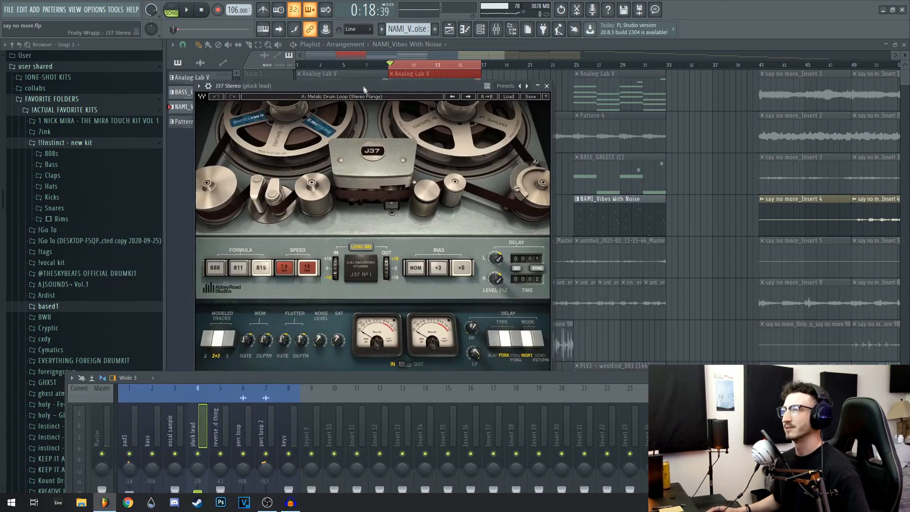
drag(366, 88, 359, 79)
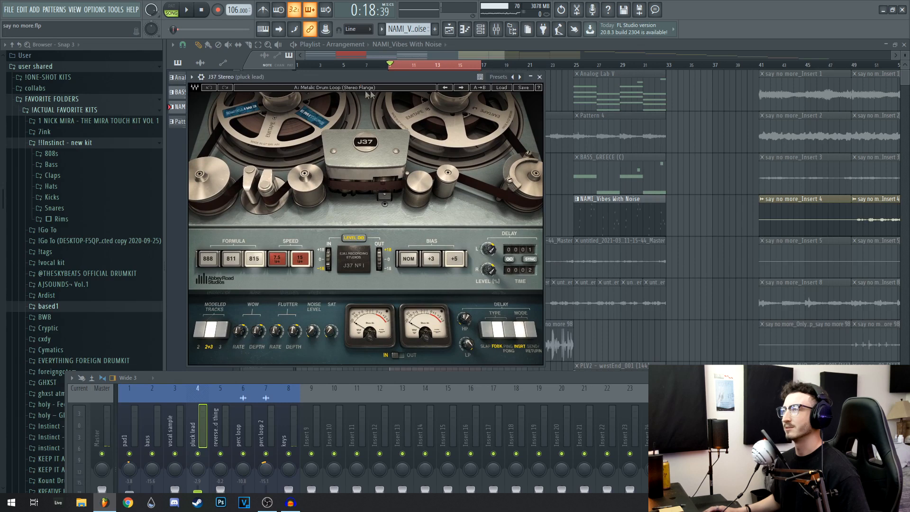
click(539, 76)
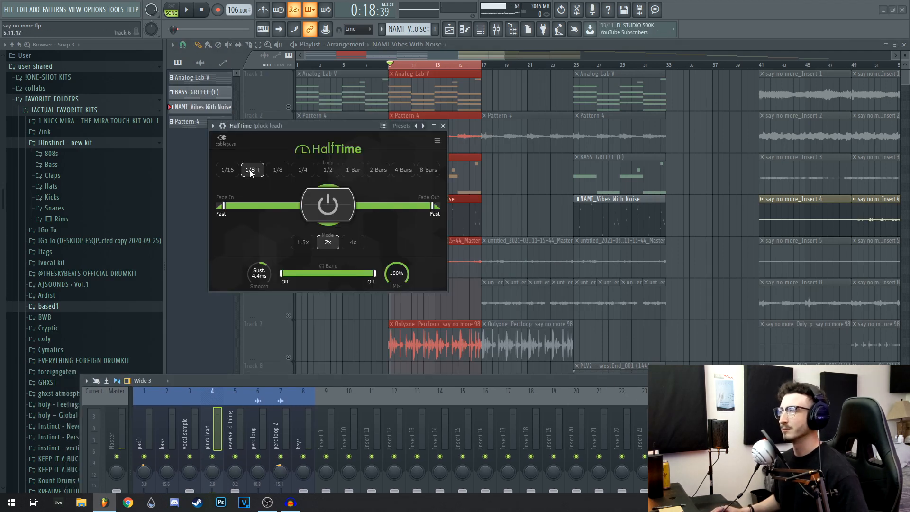
Review both HalfTime instances, Comeback Kid, EffectRack and Thermal on the pluck lead mixer track
click(824, 428)
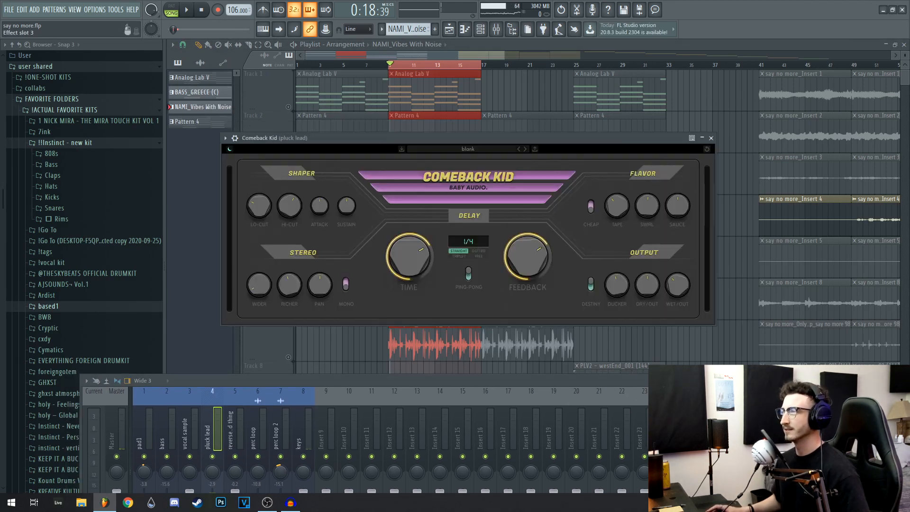
click(711, 137)
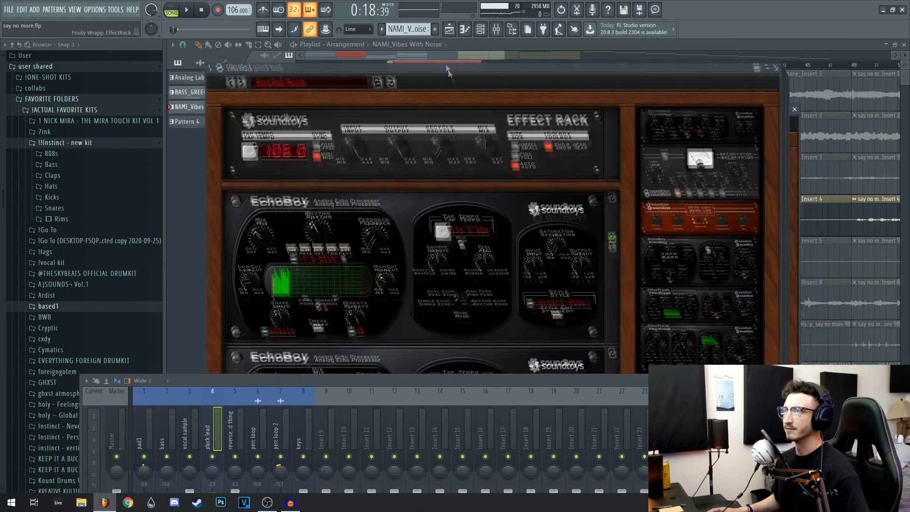
drag(446, 68, 436, 44)
drag(287, 59, 308, 80)
click(753, 62)
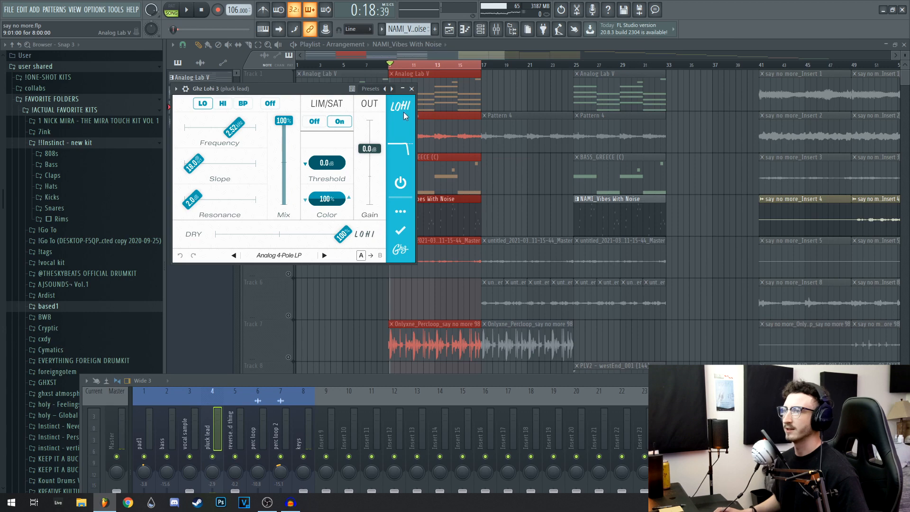
Review the Ghz Lohi 3, CLA-3A Stereo, Fruity Stereo Shaper and PanMan effects on the pluck lead mixer track
click(412, 89)
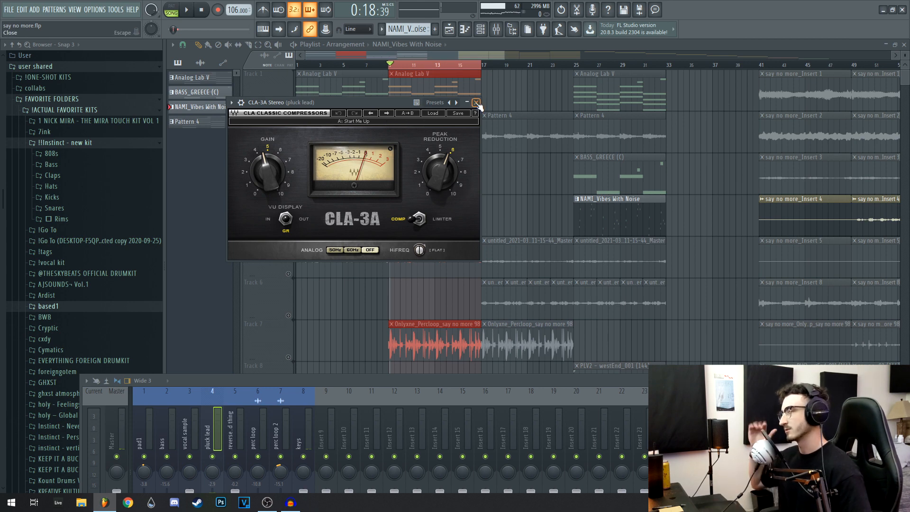
drag(265, 117, 272, 119)
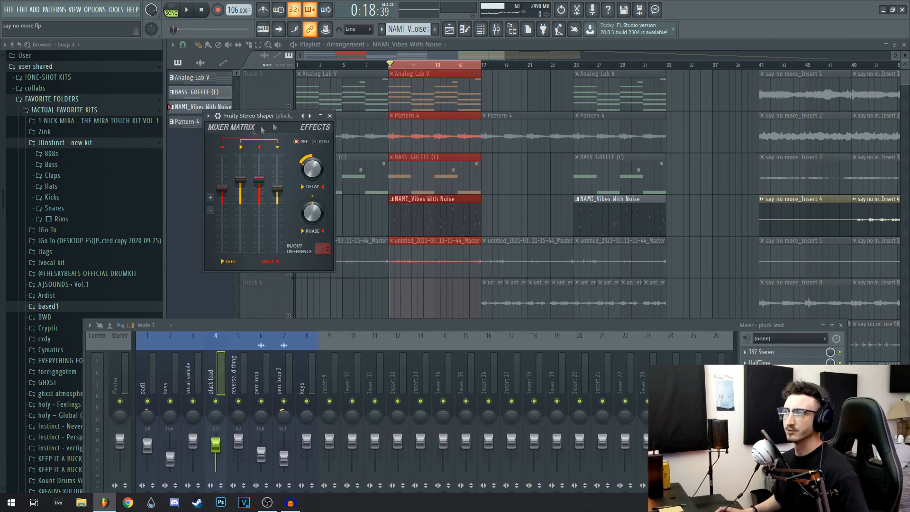
click(332, 116)
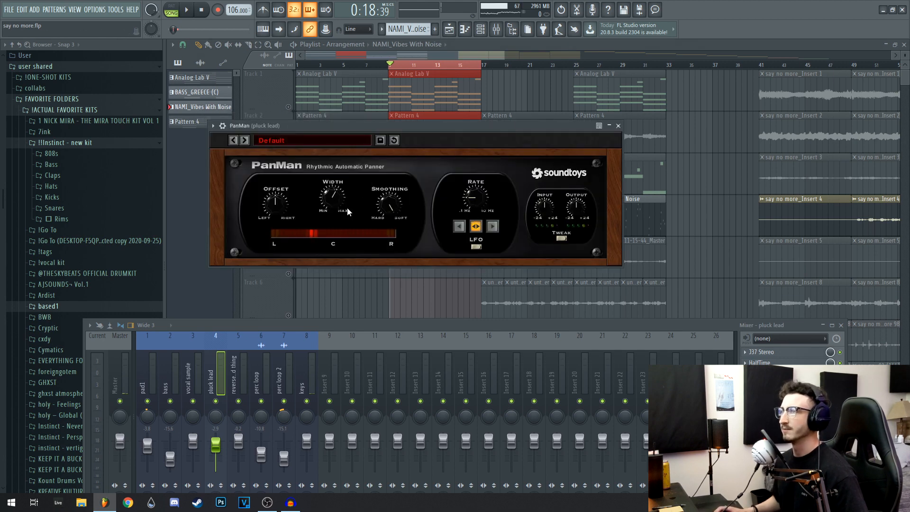
click(617, 125)
Play the soloed pluck lead with its effects and unmute Tracks 3, 2 and 1 during playback to hear all four layers together
drag(381, 324, 413, 243)
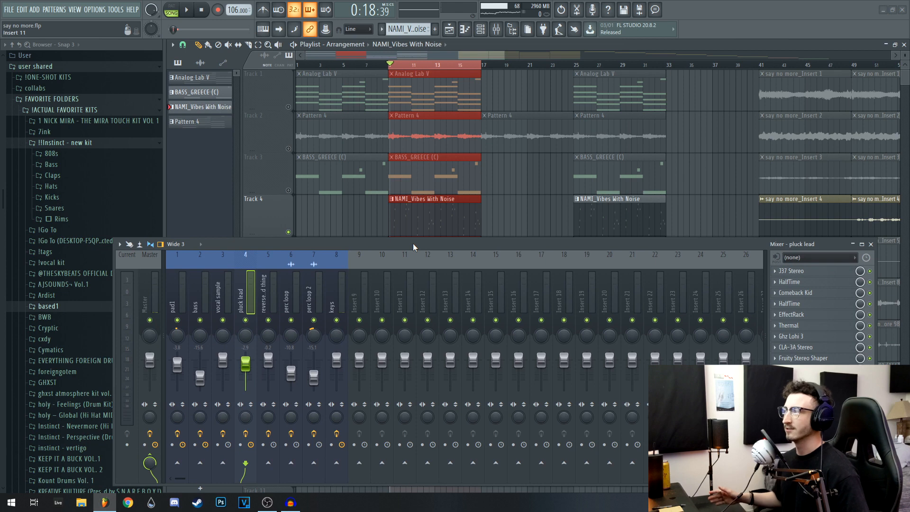
key(space)
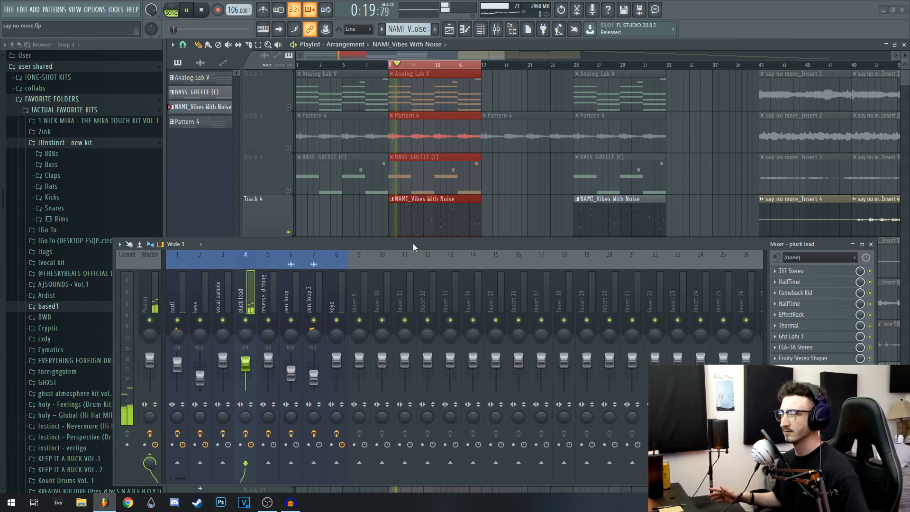
click(288, 190)
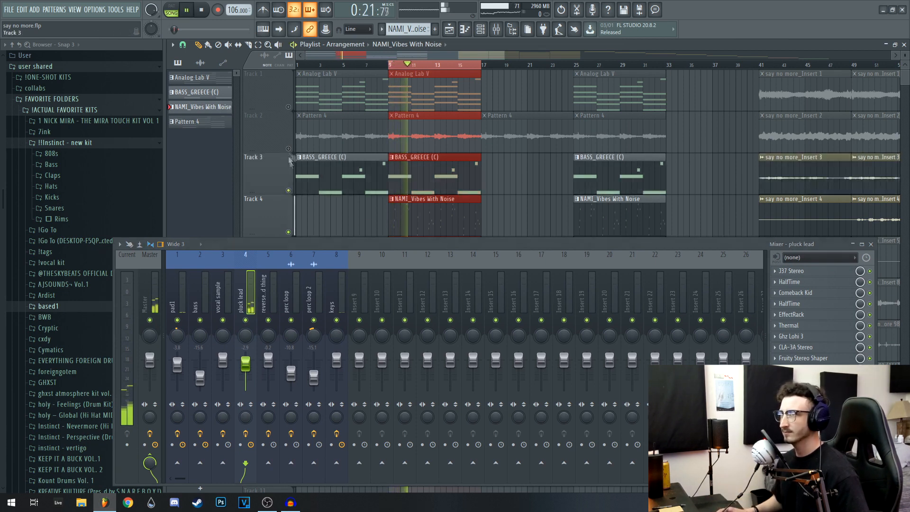
click(288, 148)
click(287, 107)
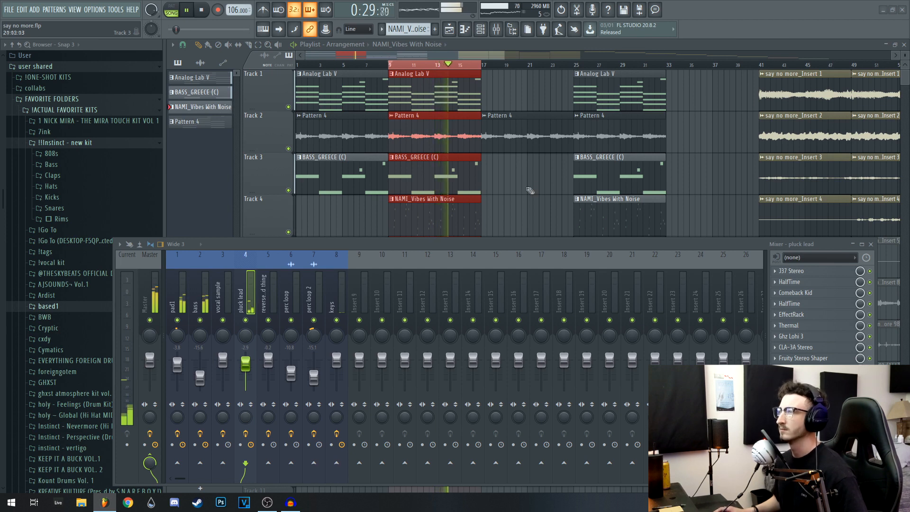
drag(514, 243, 501, 266)
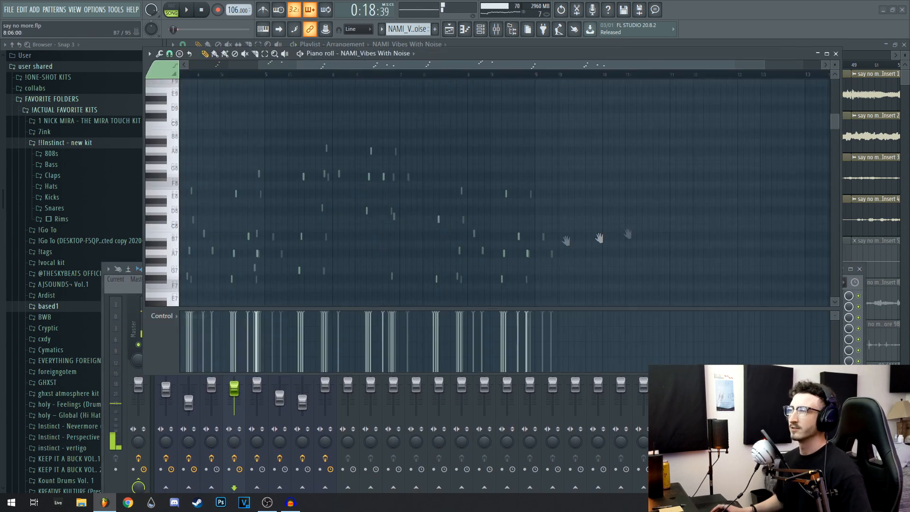
Reopen the pluck lead in the piano roll and examine its strummed note pattern across the bars
drag(600, 238, 663, 202)
scroll(545, 173, down, 1)
scroll(464, 141, down, 1)
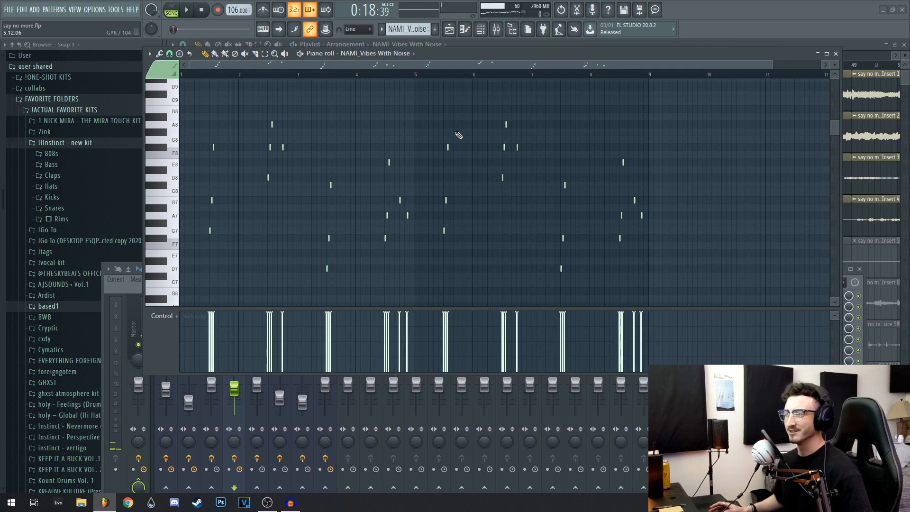
scroll(396, 175, up, 1)
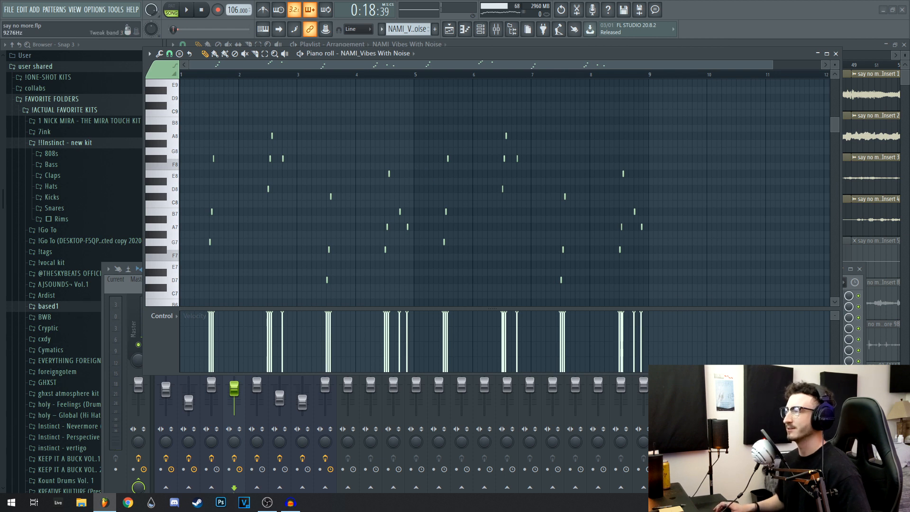
scroll(355, 168, down, 2)
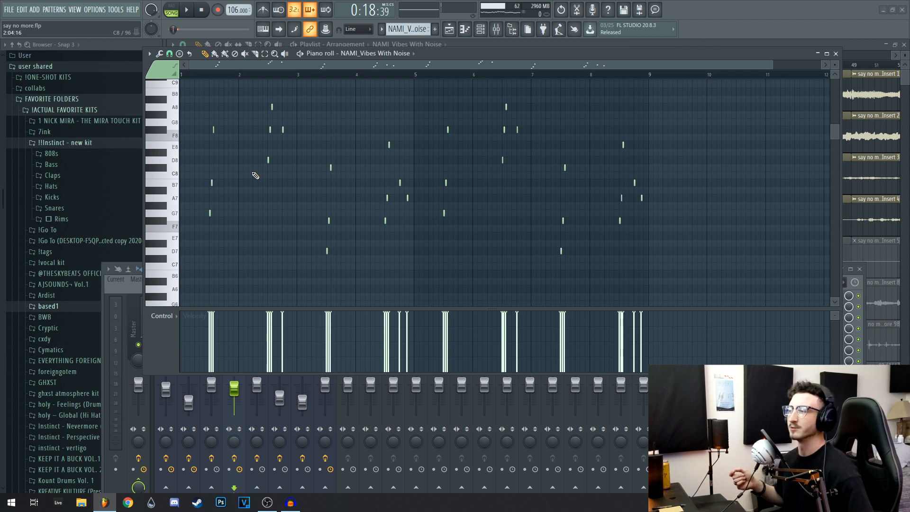
scroll(275, 189, up, 2)
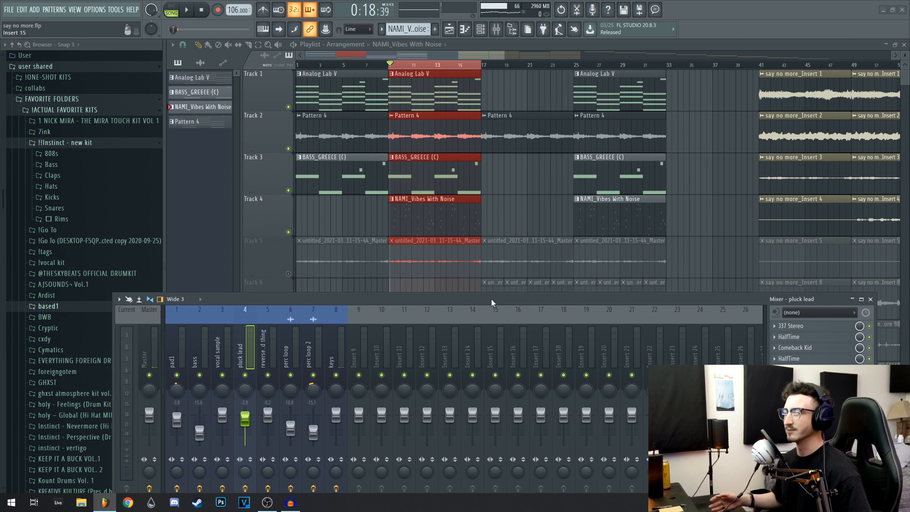
Lower the mixer to uncover the playlist, solo Track 7 and open the Onlyxne_Percloop channel settings
drag(491, 298, 487, 386)
drag(403, 271, 412, 247)
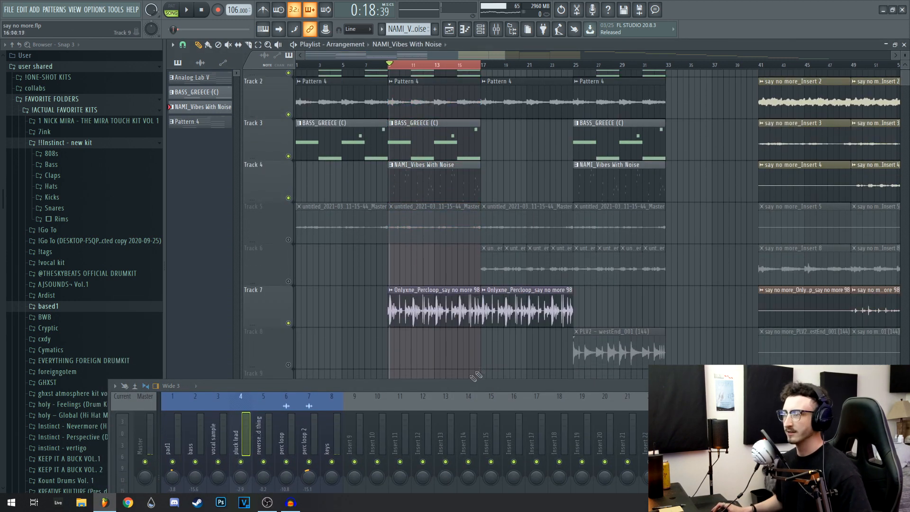
drag(447, 385, 443, 361)
right_click(288, 324)
double_click(421, 314)
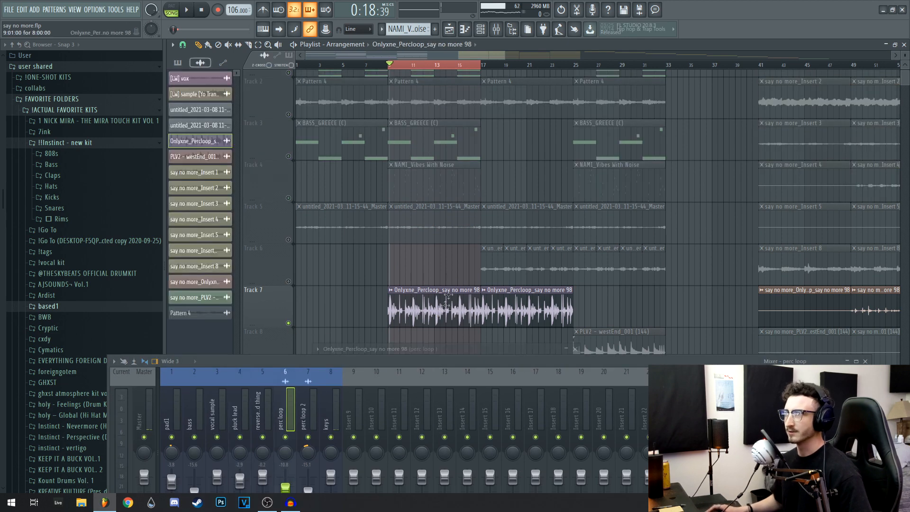
Lower the mixer window and review the time-stretching pitch in the channel settings of the Onlyxne_Percloop clip
drag(443, 351, 430, 97)
key(Escape)
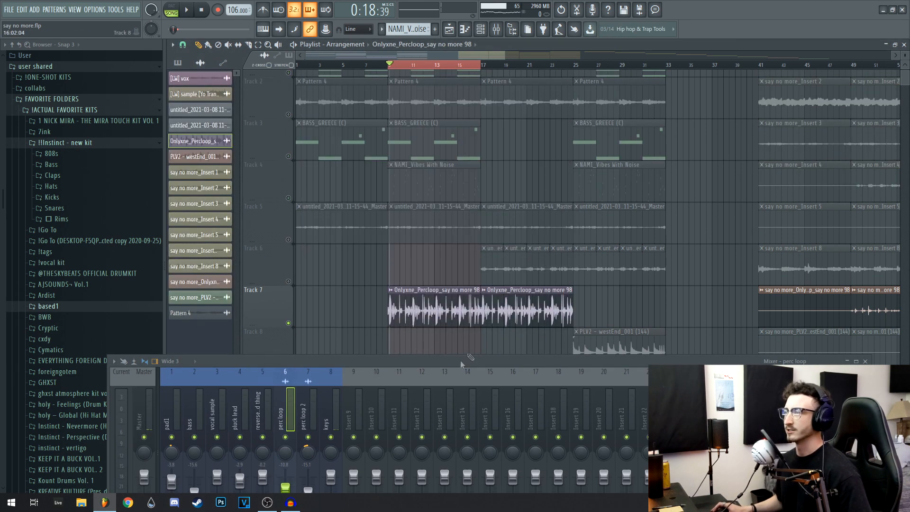
drag(467, 360, 454, 387)
double_click(474, 304)
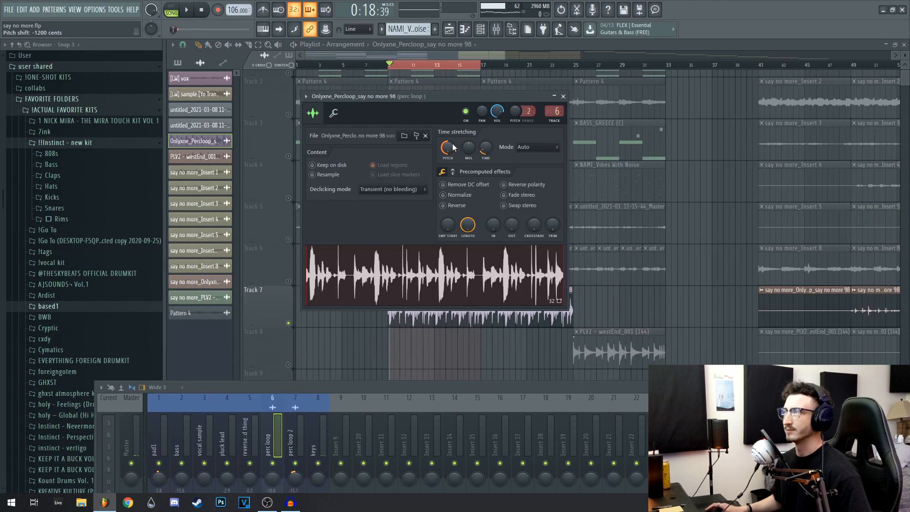
click(563, 97)
Review the Fruity Stereo Shaper, CLA-3A Stereo and Cymatics Diablo Lite effects on the perc loop mixer track
drag(549, 387, 497, 264)
click(732, 292)
drag(616, 264, 608, 347)
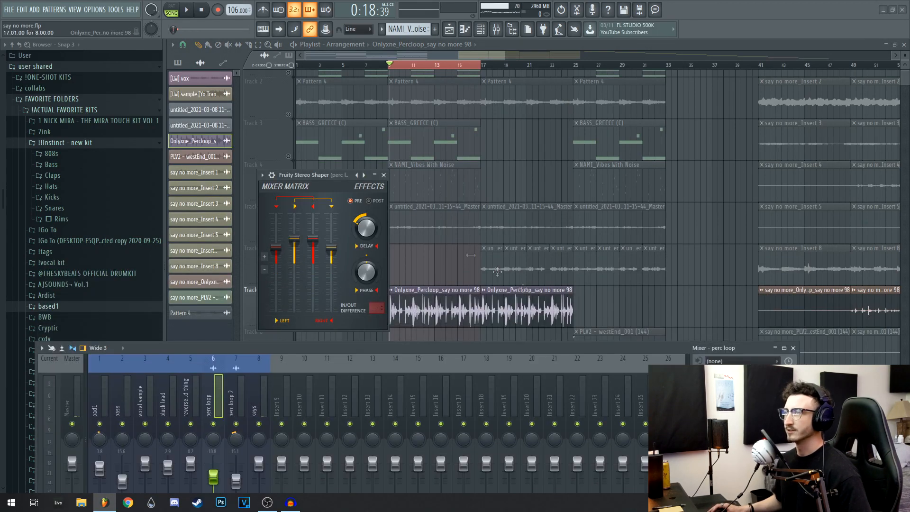
click(384, 176)
click(730, 387)
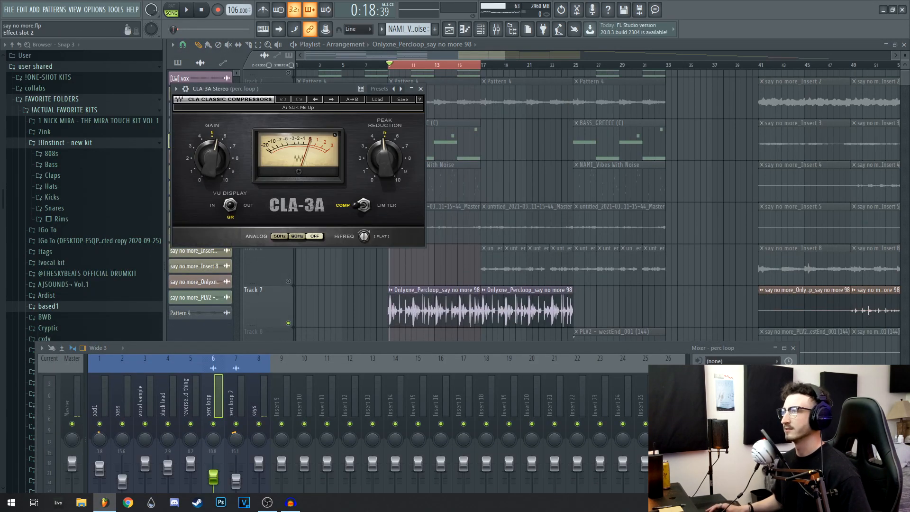
click(422, 90)
click(730, 399)
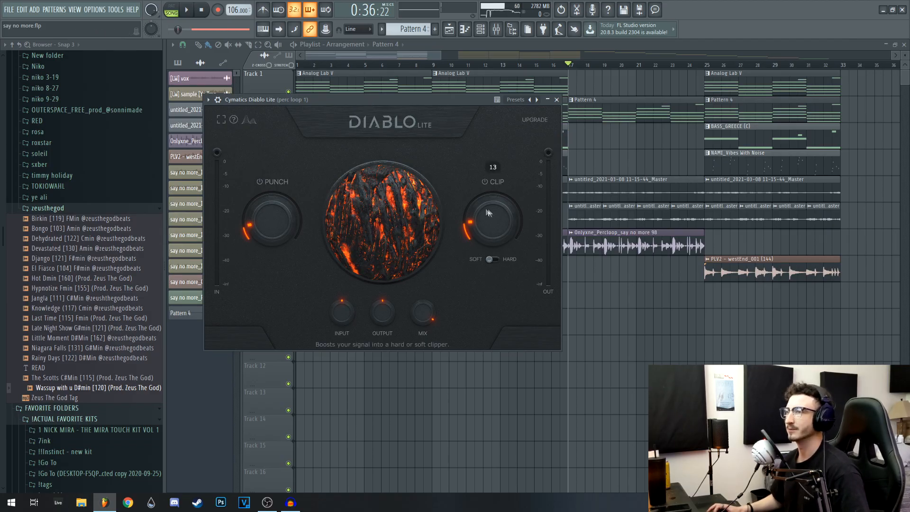
click(556, 99)
drag(392, 159, 391, 170)
click(543, 175)
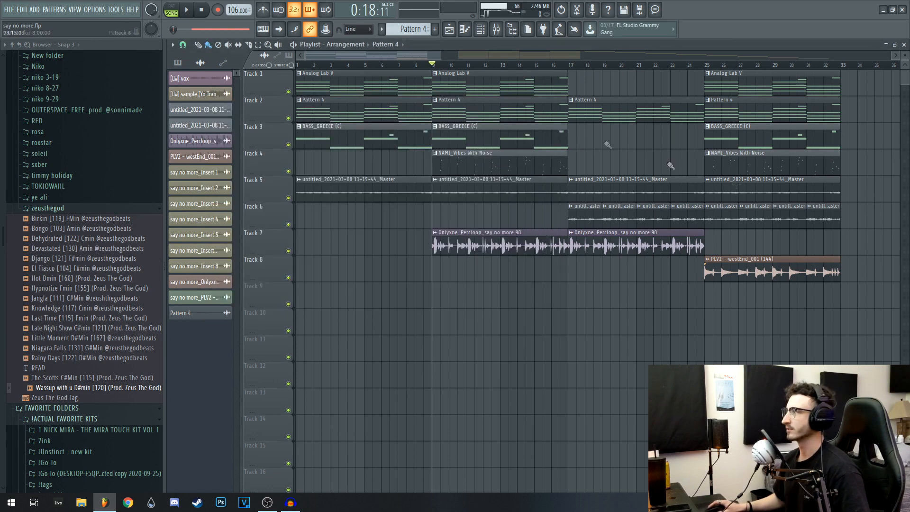
Audition the perc loop on Track 7 by itself, and play bars 9 to 17 with only Track 5 muted
right_click(288, 250)
key(space)
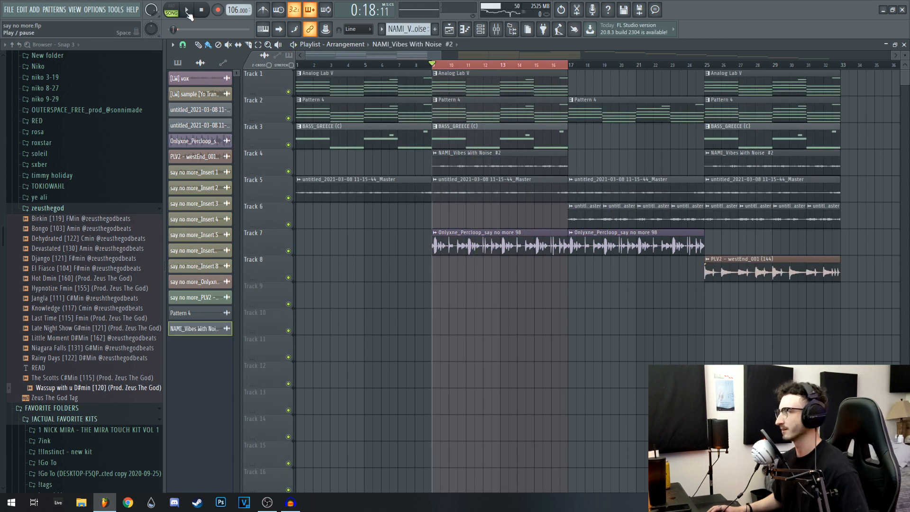
click(288, 198)
click(186, 10)
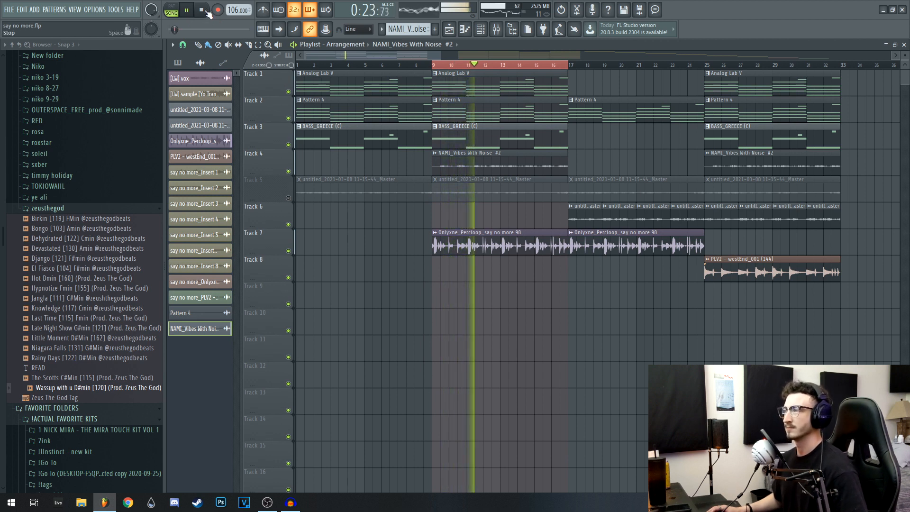
click(203, 13)
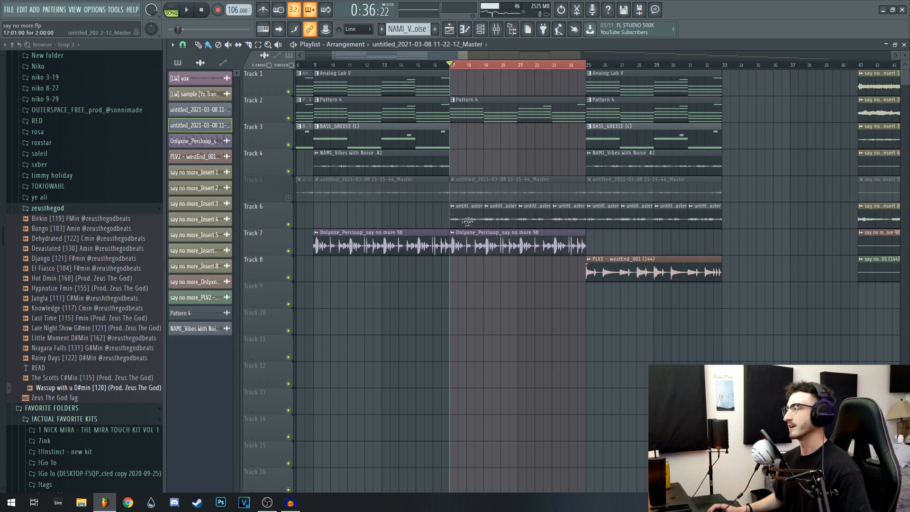
Solo and play the reverse lead on Track 6, and review its channel settings and repeated clips
right_click(288, 225)
key(space)
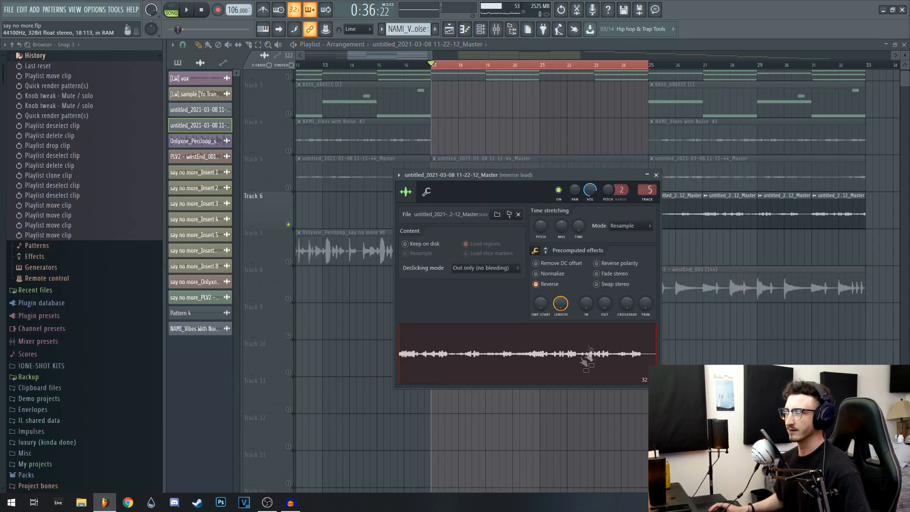
click(656, 175)
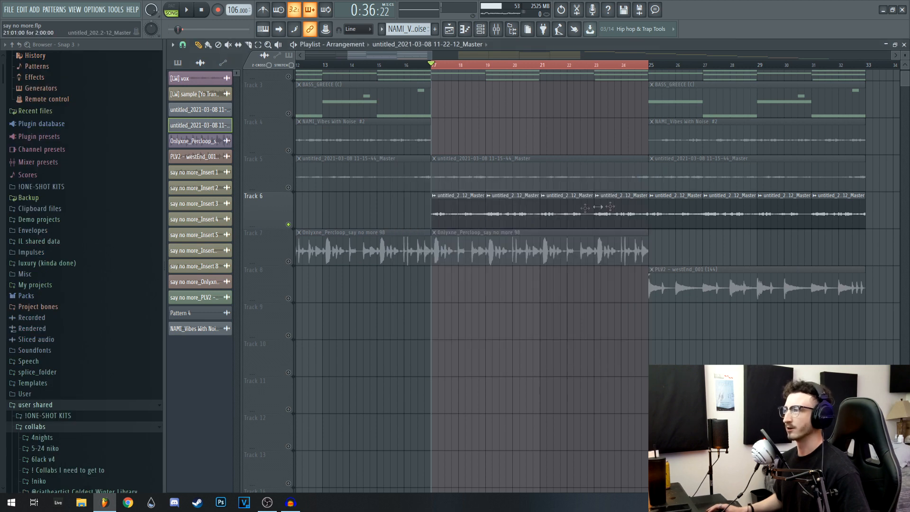
drag(480, 216, 419, 214)
drag(498, 213, 442, 213)
drag(378, 212, 493, 221)
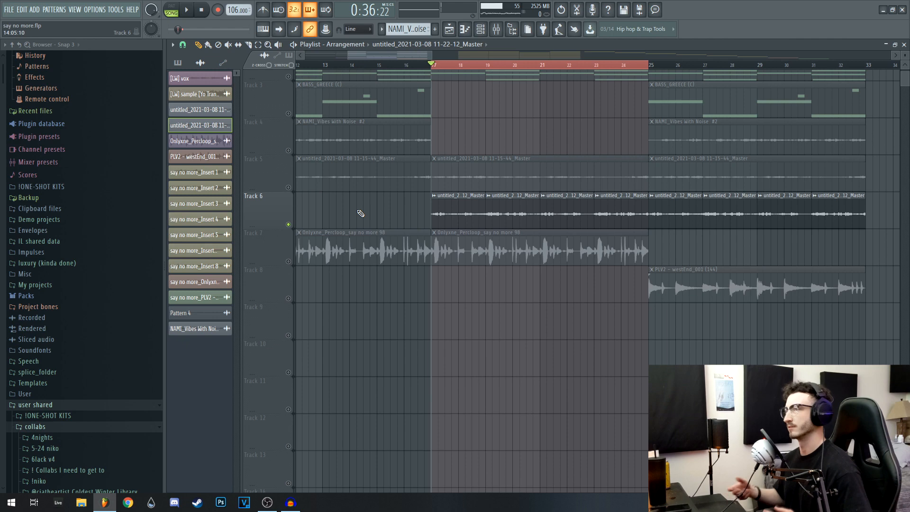
Unmute Tracks 7 and 2 and play bars 17 to 25 to hear them with the reverse lead
click(288, 262)
scroll(290, 208, up, 2)
click(288, 140)
scroll(531, 204, down, 3)
key(space)
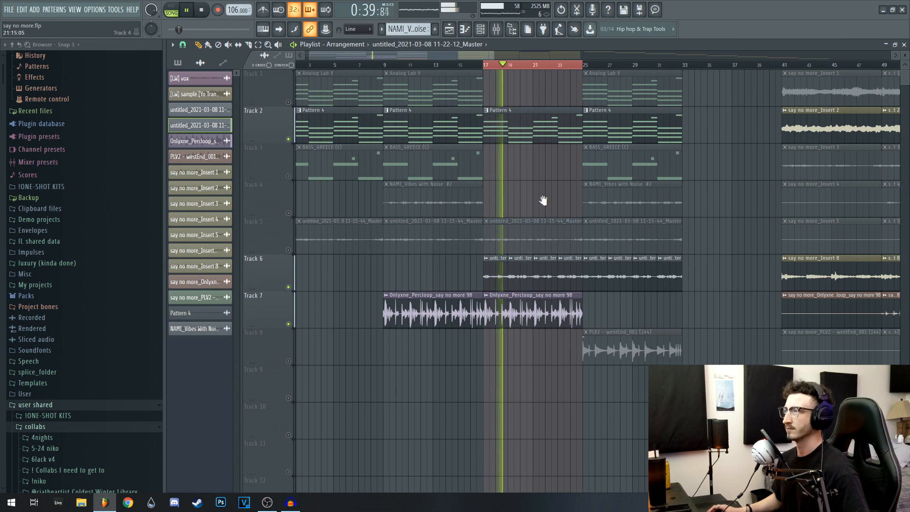
scroll(540, 199, right, 3)
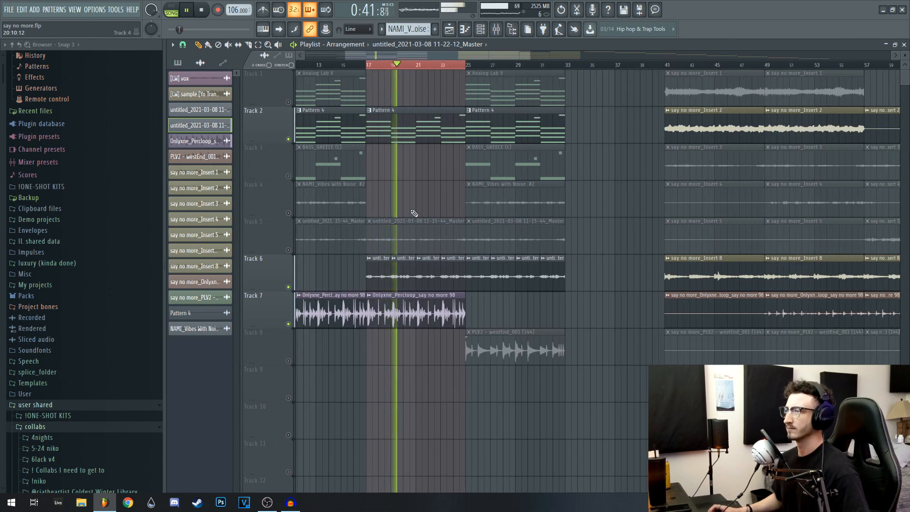
scroll(412, 205, right, 1)
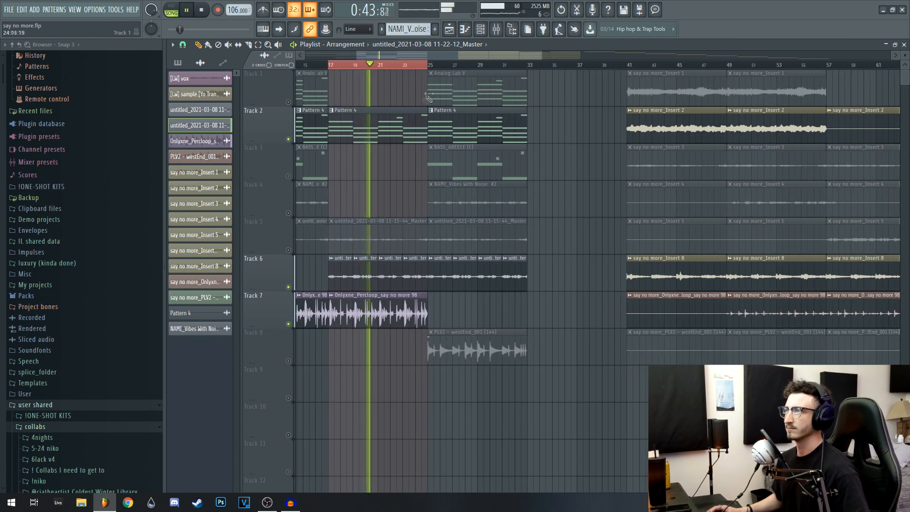
key(space)
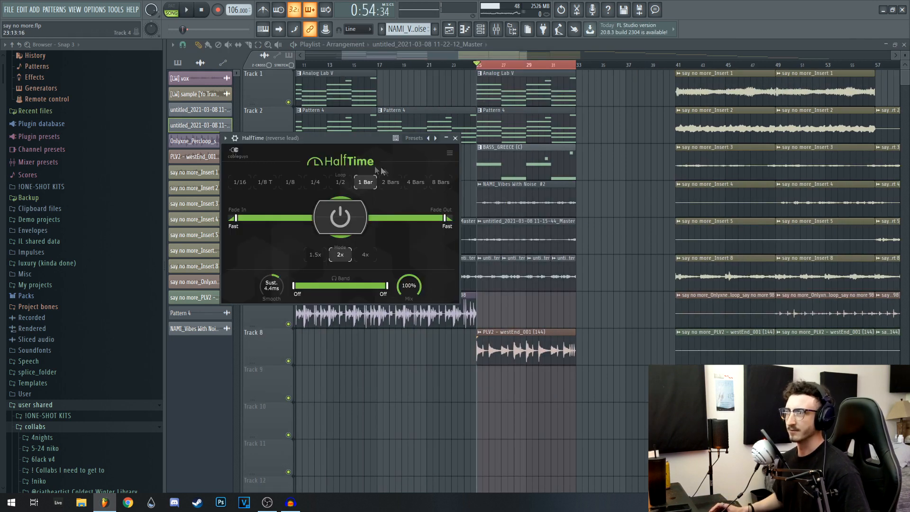
Close the reverse lead's HalfTime effect and review the channel settings and Fruity parametric EQ 2 of perc loop 2
click(456, 139)
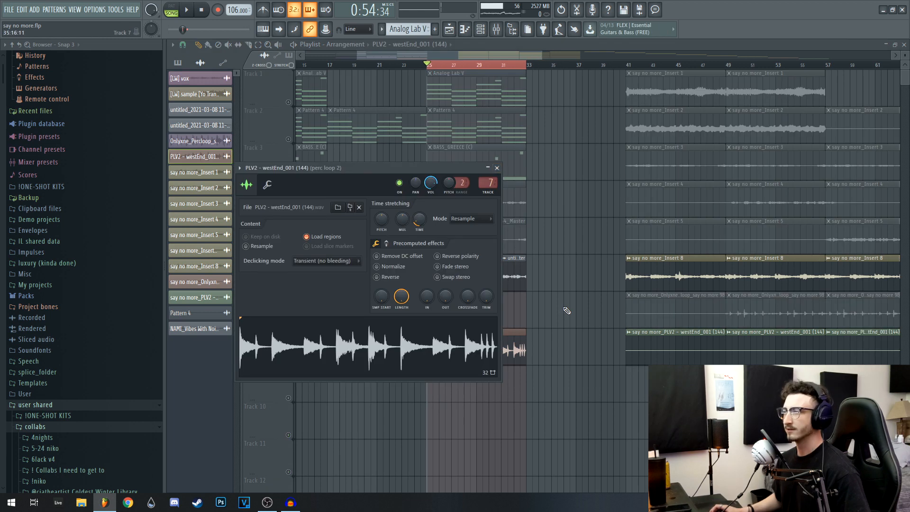
drag(361, 169, 352, 160)
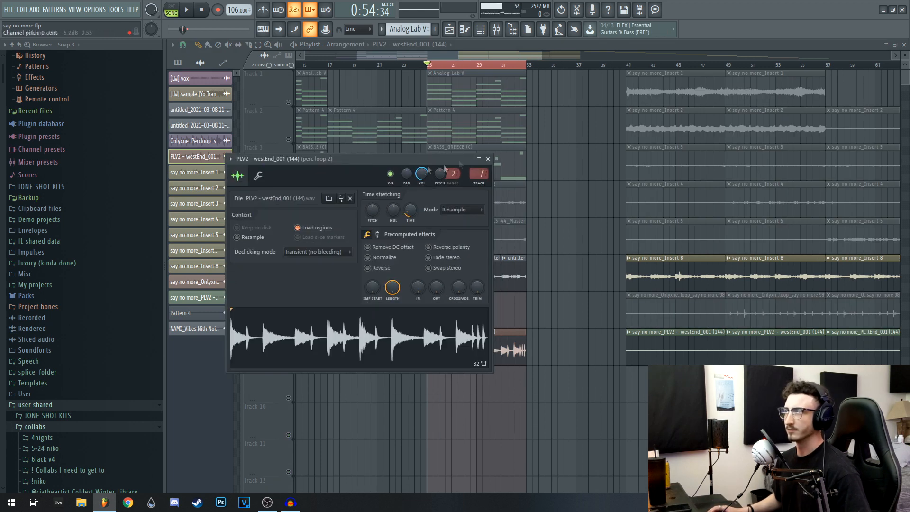
click(488, 160)
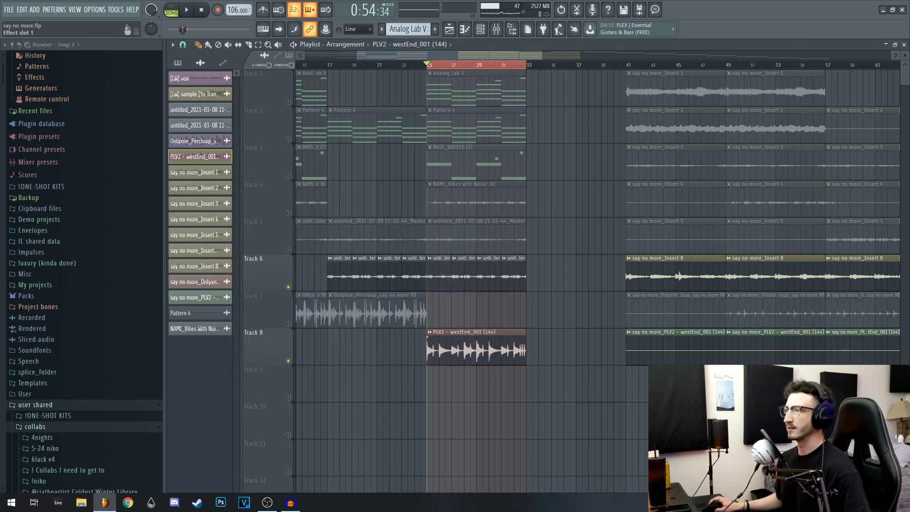
click(612, 88)
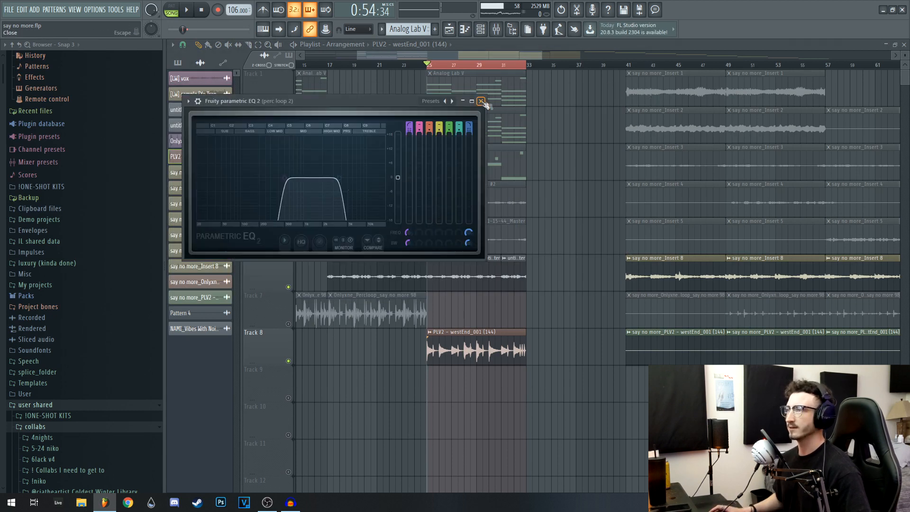
click(481, 101)
Mute Track 6 and play the PLV2 - westEnd_001 (144) loop on Track 8 by itself
click(288, 286)
key(space)
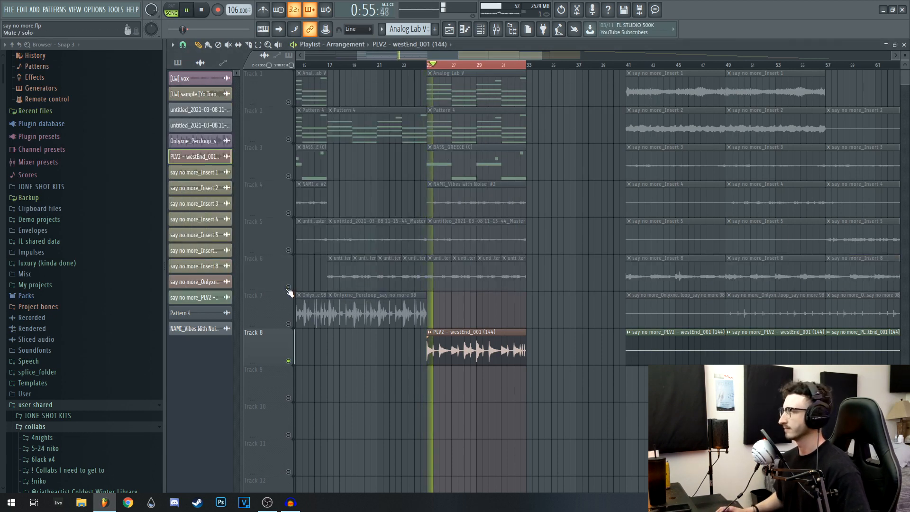
key(space)
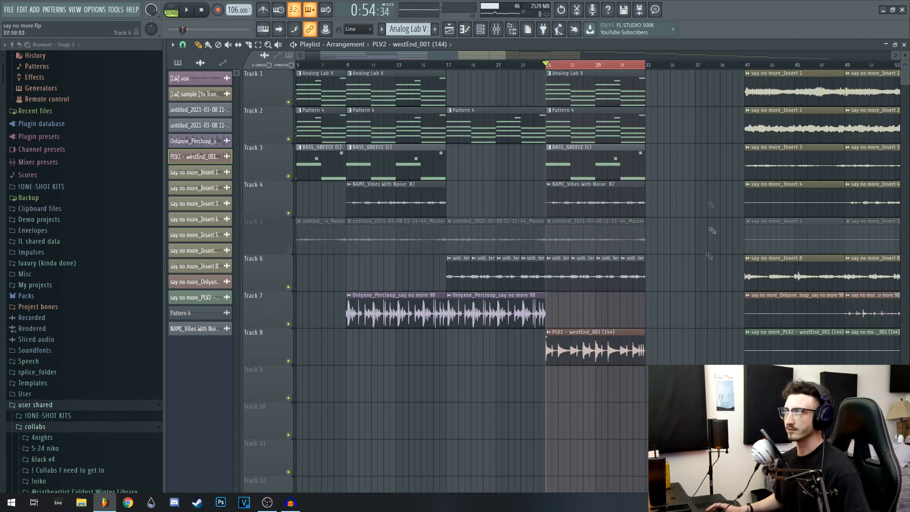
Play bars 25 to 33 with every layer except Track 5 active
key(space)
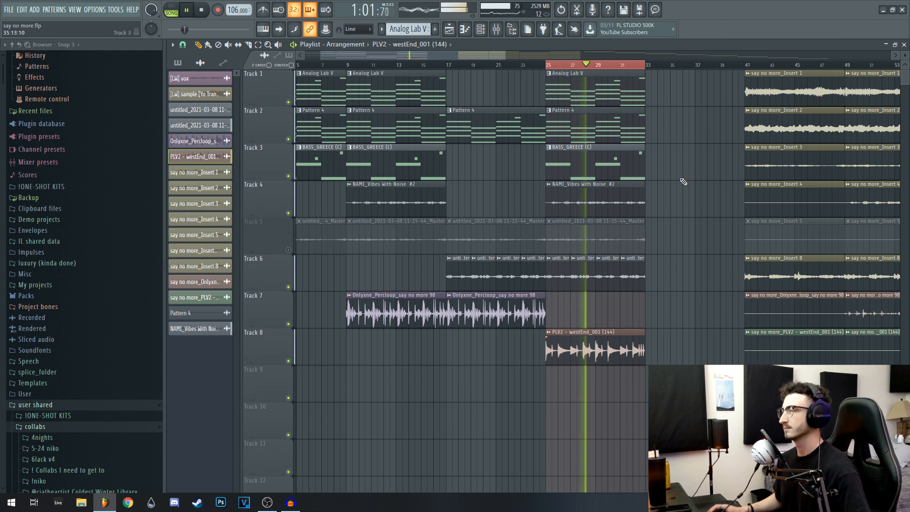
key(space)
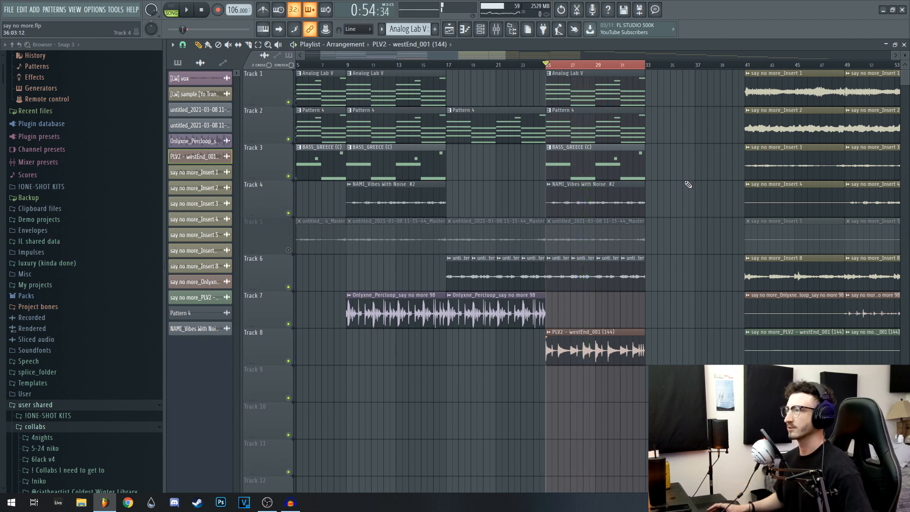
scroll(673, 189, left, 2)
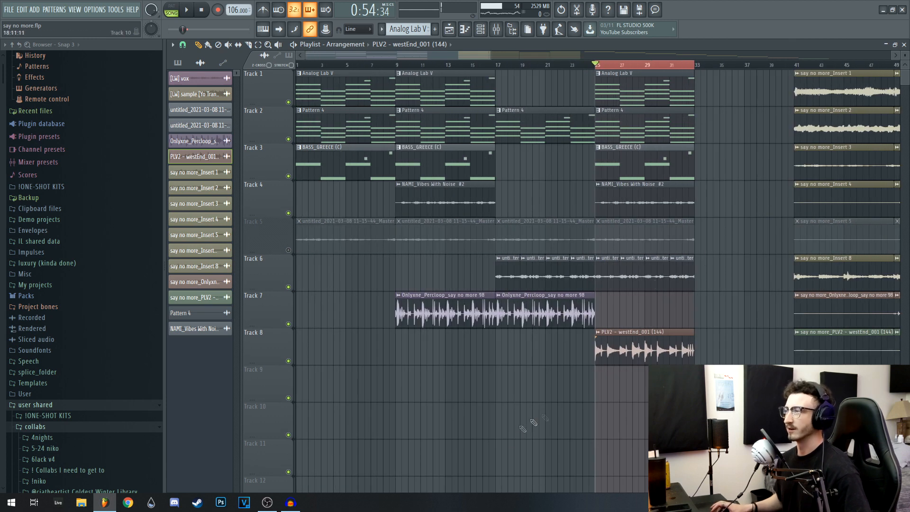
Unmute and solo the vocal sample on Track 5, and clear the time selection over bars 25 to 33
right_click(293, 250)
click(407, 272)
right_click(288, 252)
right_click(288, 250)
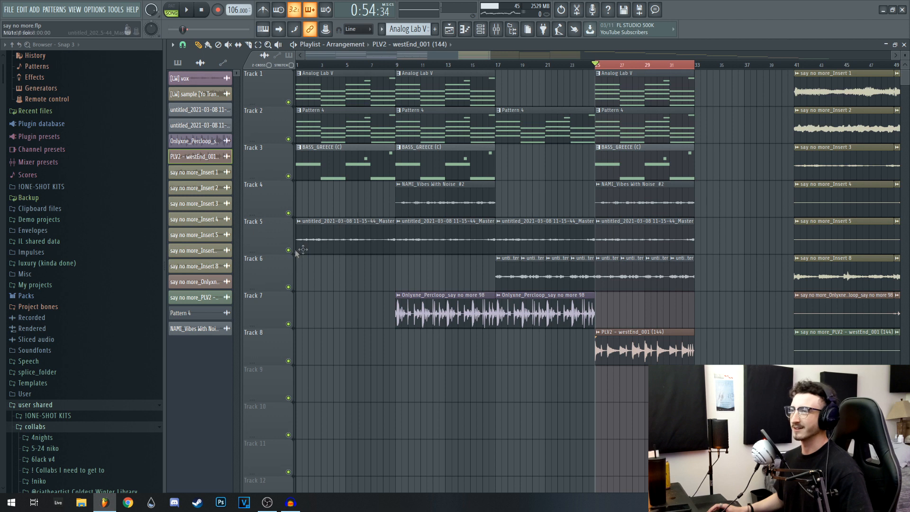
click(288, 250)
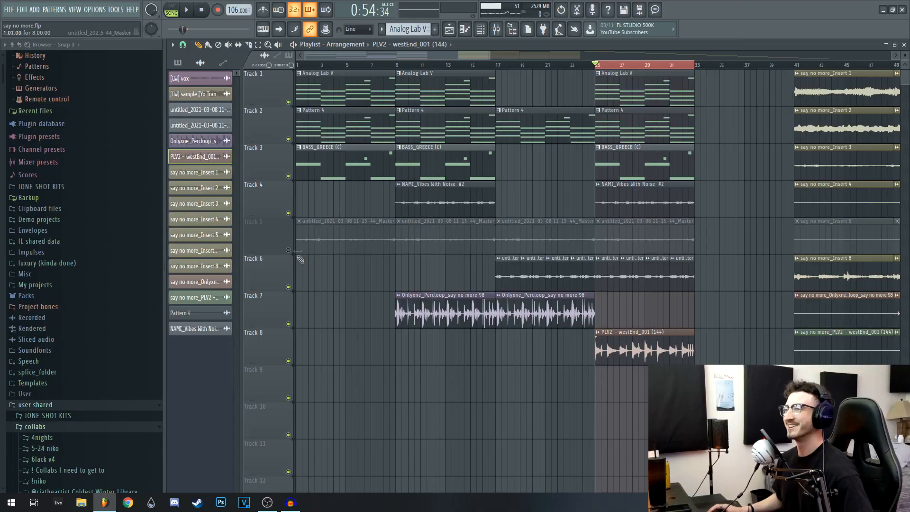
right_click(292, 255)
key(Escape)
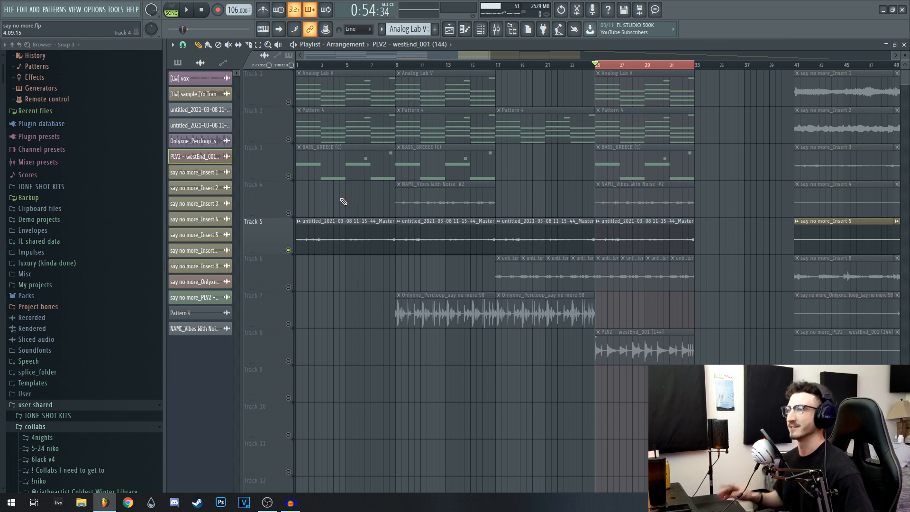
key(space)
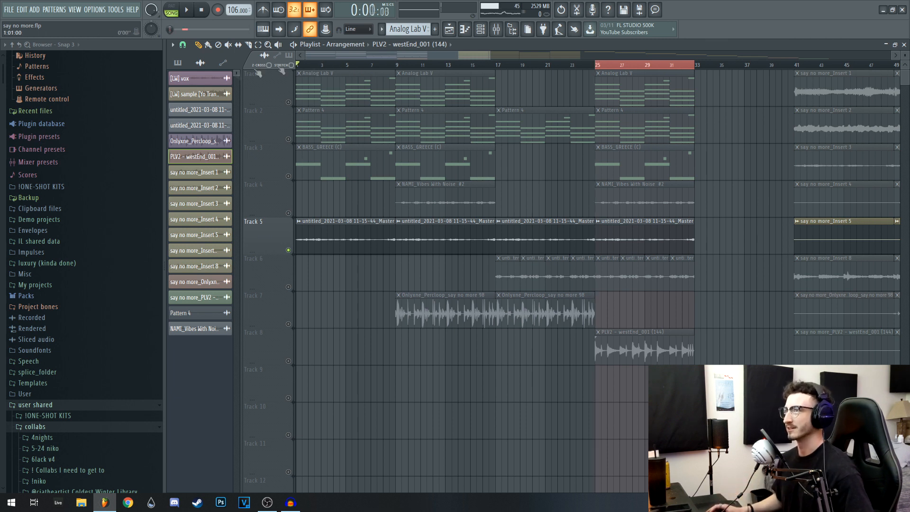
right_click(339, 66)
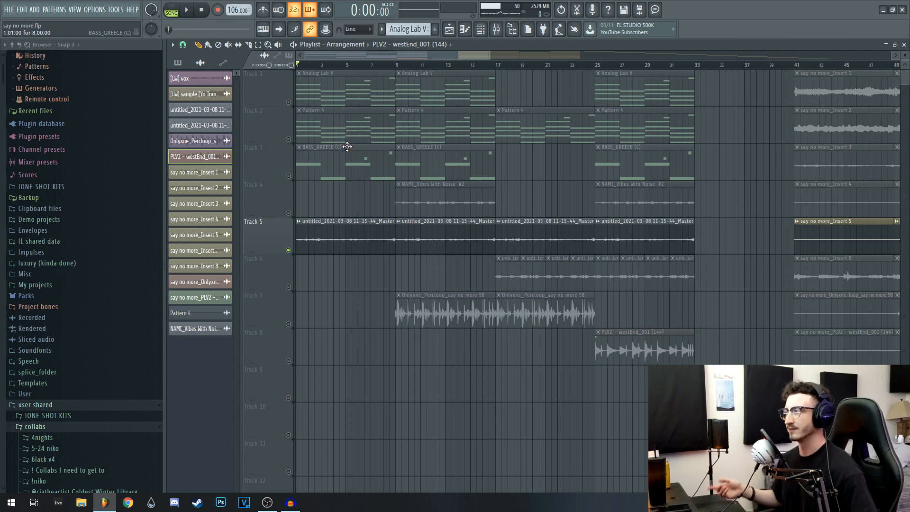
Review the vox clip's channel settings and the ValhallaVintageVerb and Fruity parametric EQ 2 effects on its mixer track
double_click(346, 226)
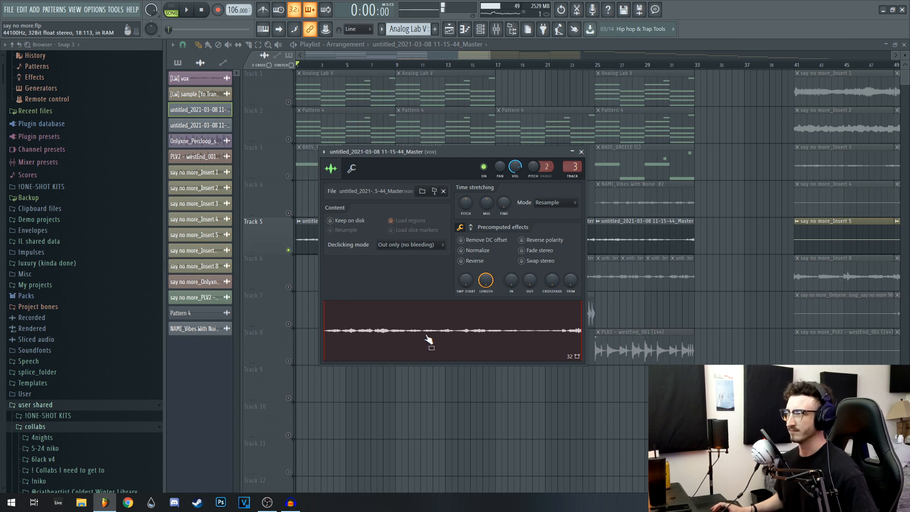
click(581, 152)
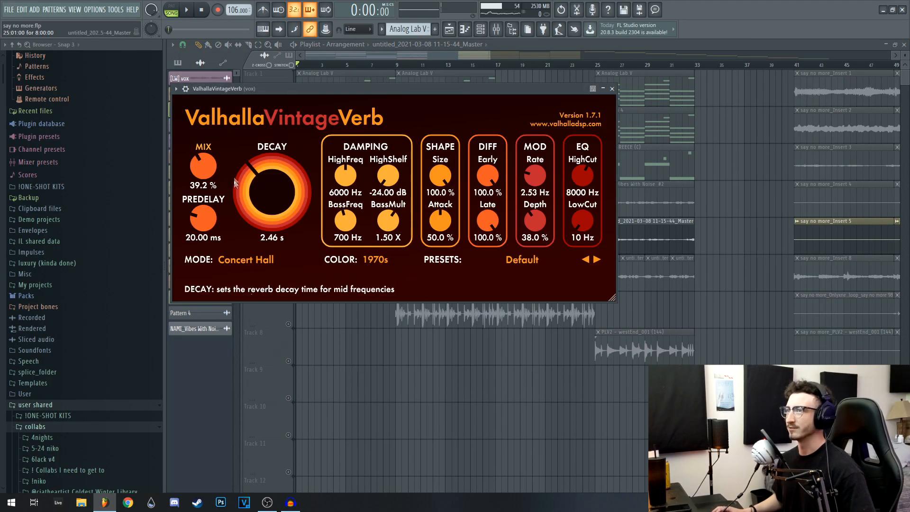
click(612, 89)
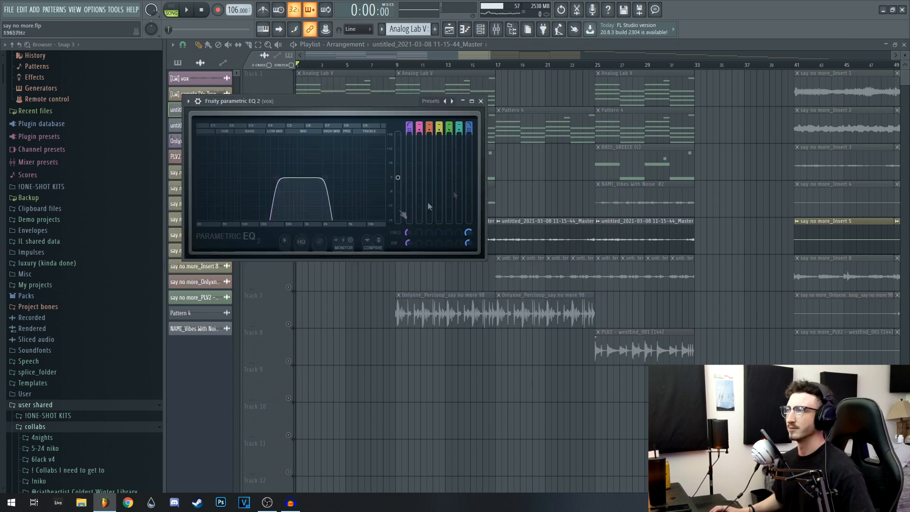
click(480, 101)
Play the vox layer and the arrangement from the start with all tracks active
key(space)
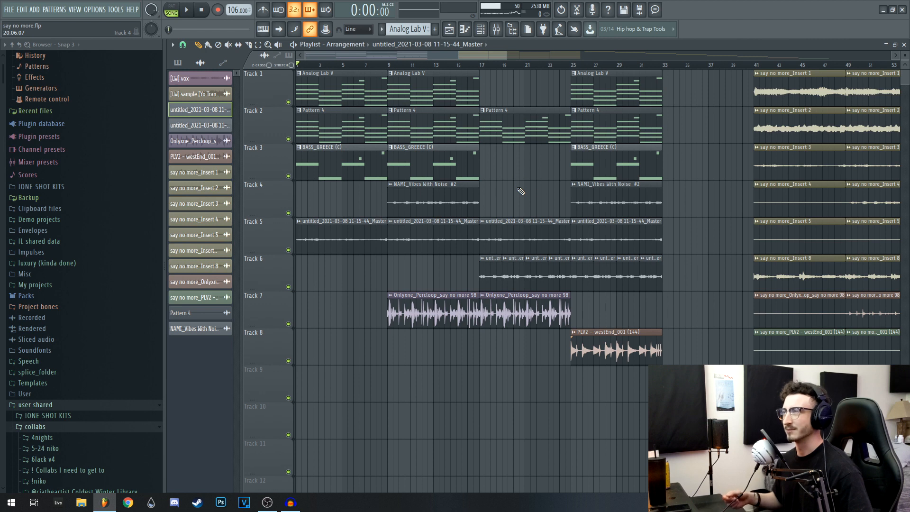
key(space)
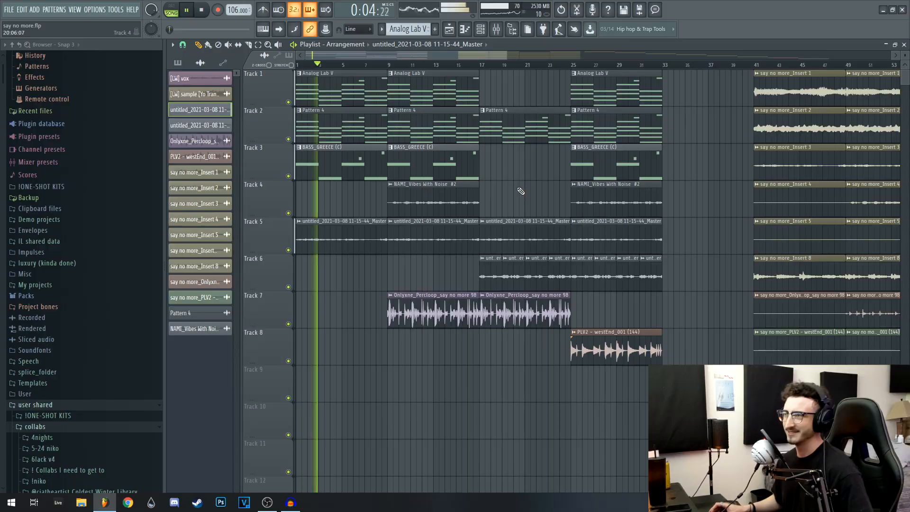
key(space)
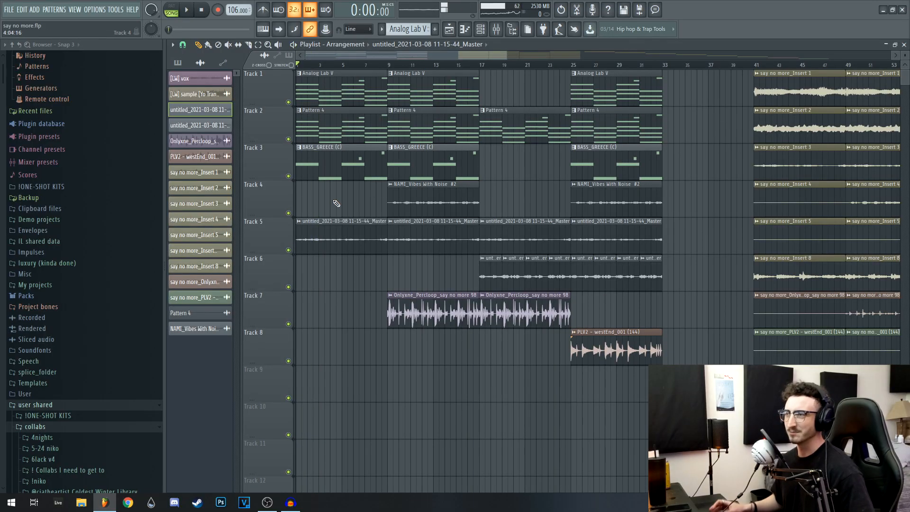
Look over the rendered Insert stems further along the playlist and return to the beginning of the arrangement
scroll(319, 207, up, 4)
scroll(341, 211, down, 1)
scroll(305, 214, right, 10)
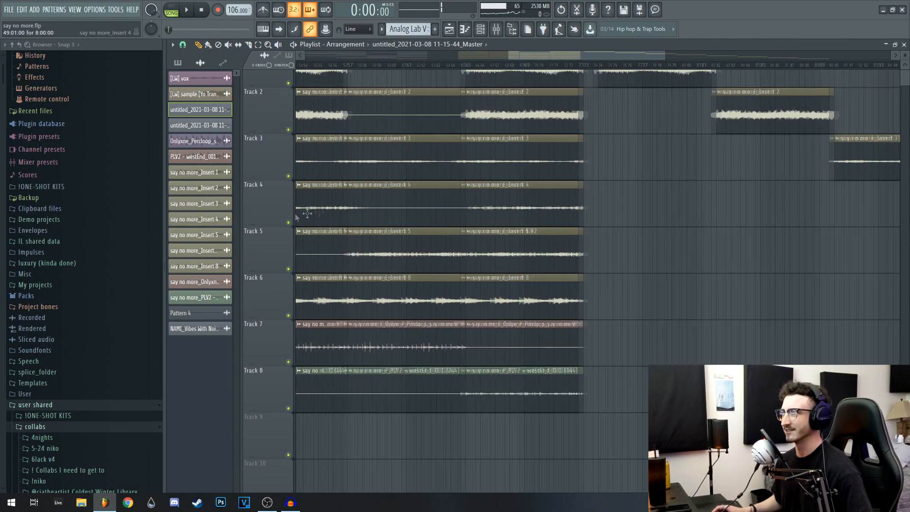
scroll(555, 262, left, 10)
scroll(374, 232, down, 1)
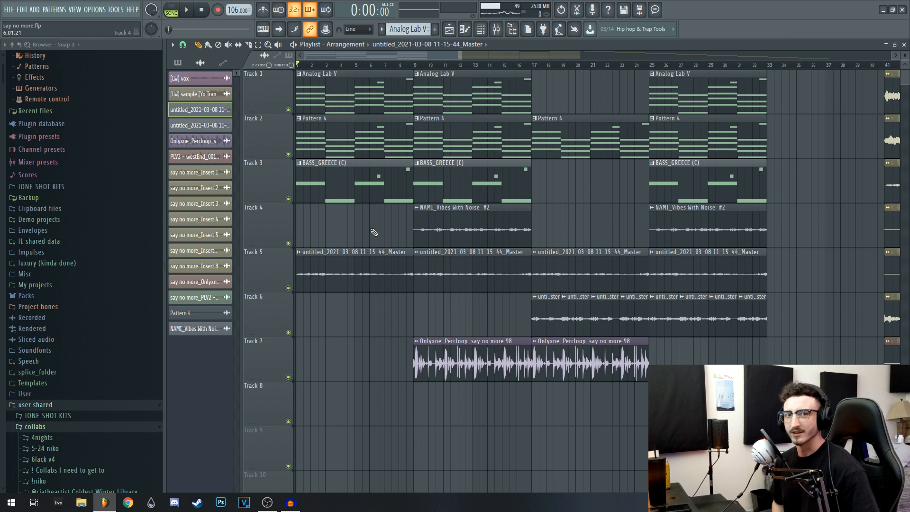